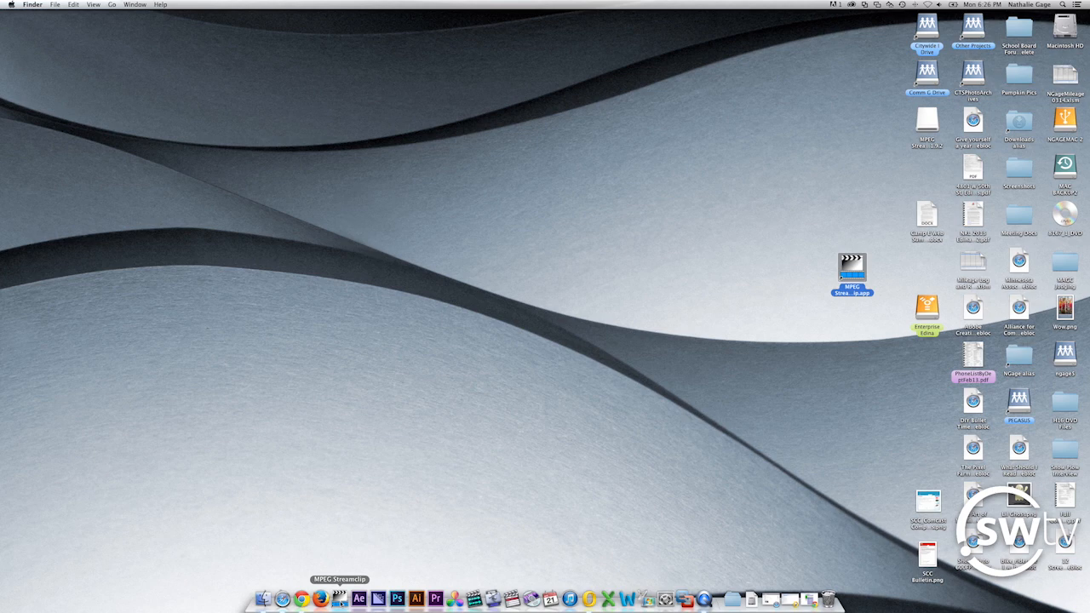
# Open the 8167_1_DVD disc in MPEG Streamclip and scrub its video to about 0:00:58
pyautogui.click(340, 598)
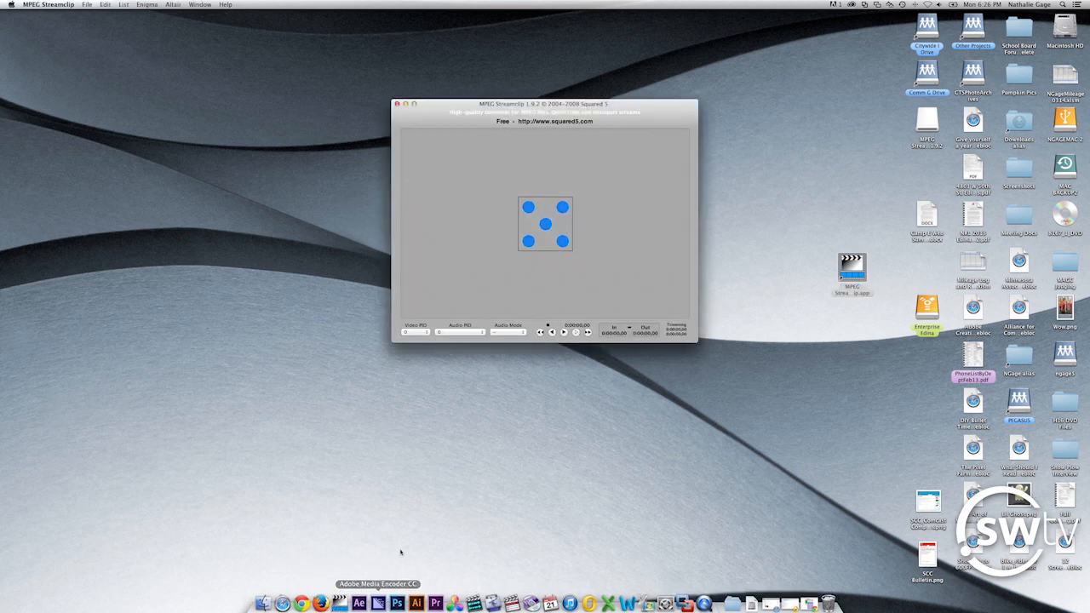
pyautogui.moveTo(462, 109); pyautogui.dragTo(170, 60)
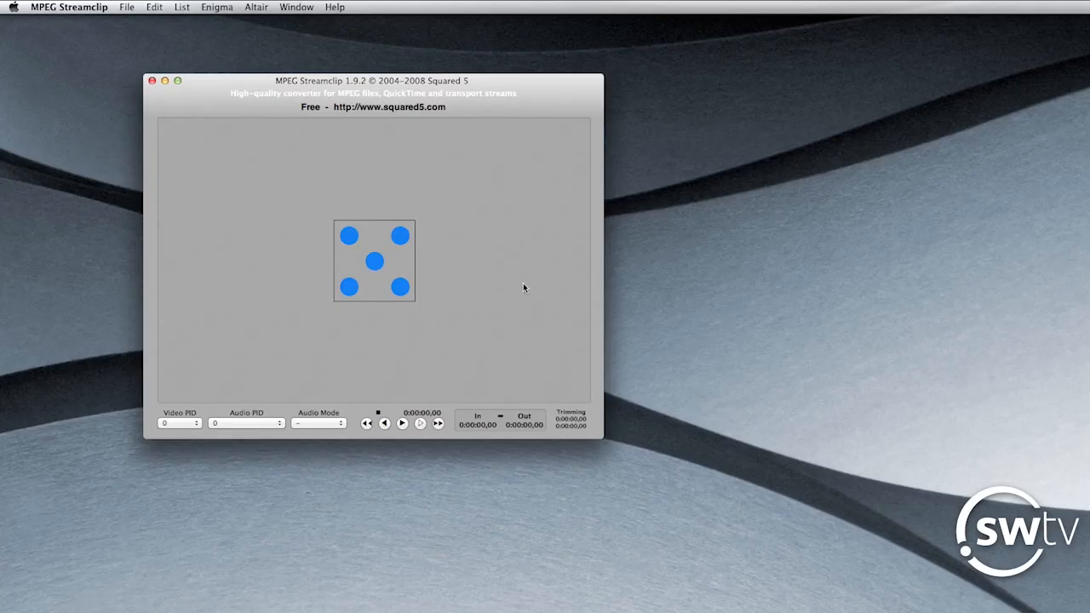
pyautogui.click(126, 8)
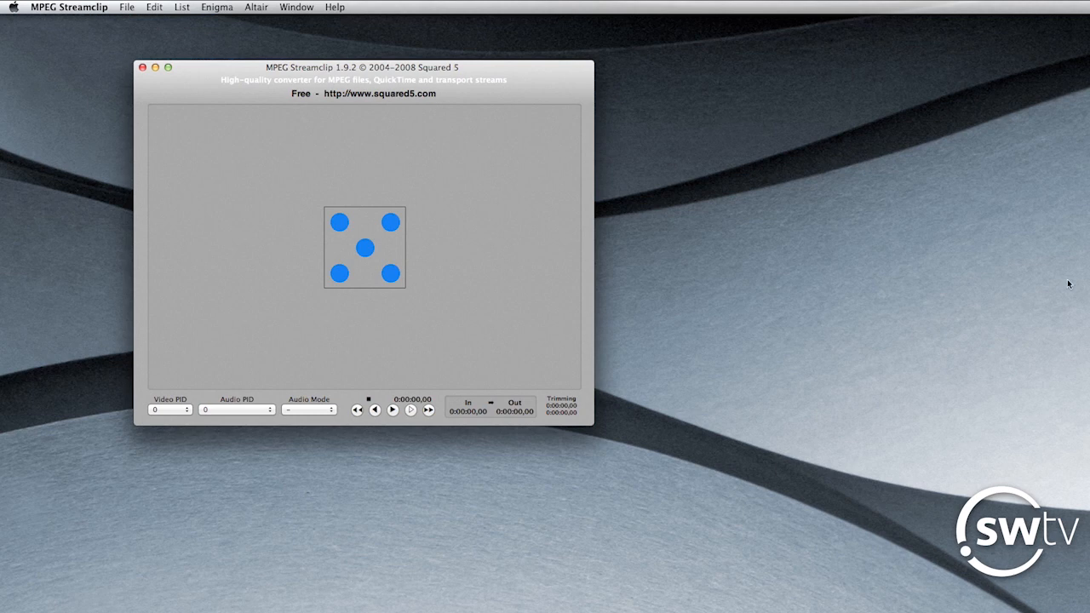
pyautogui.click(127, 8)
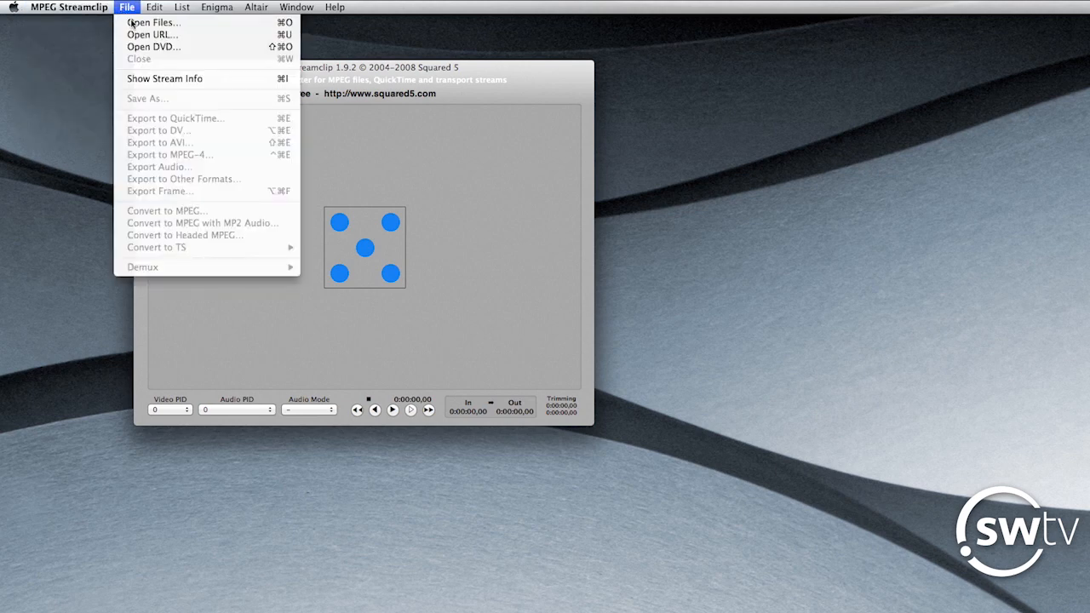
pyautogui.click(189, 49)
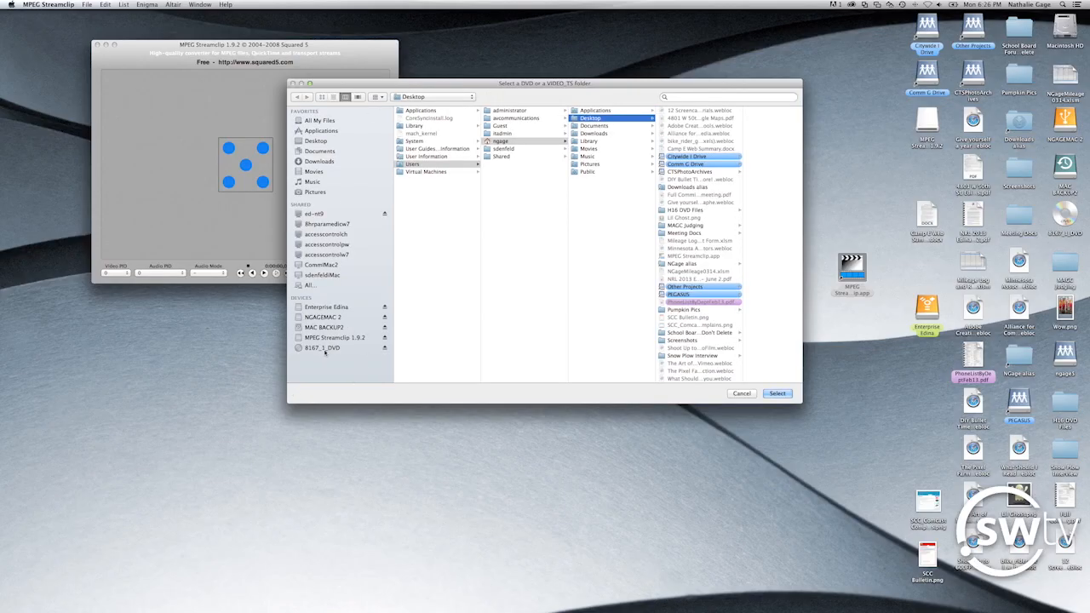
pyautogui.click(320, 349)
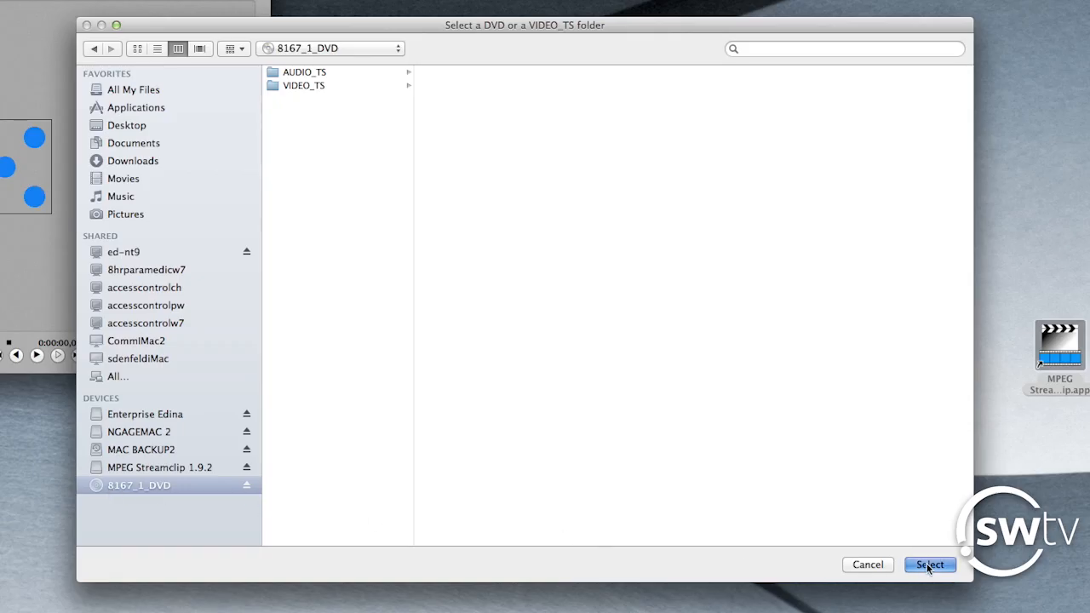
pyautogui.click(926, 563)
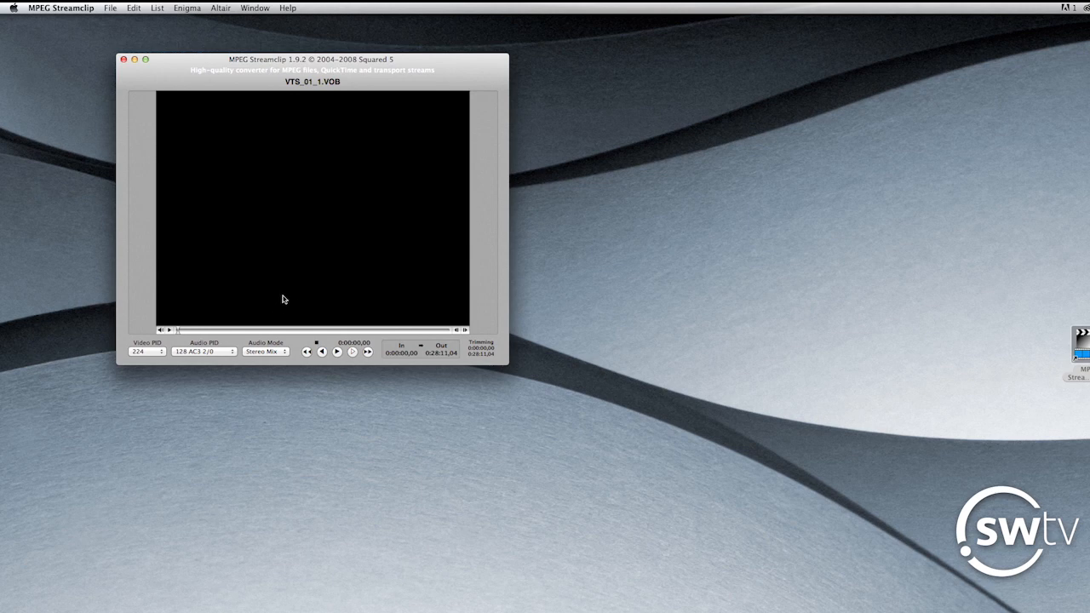
pyautogui.click(188, 331)
pyautogui.moveTo(188, 332)
pyautogui.mouseDown()
pyautogui.moveTo(200, 333)
pyautogui.moveTo(187, 334)
pyautogui.mouseUp()
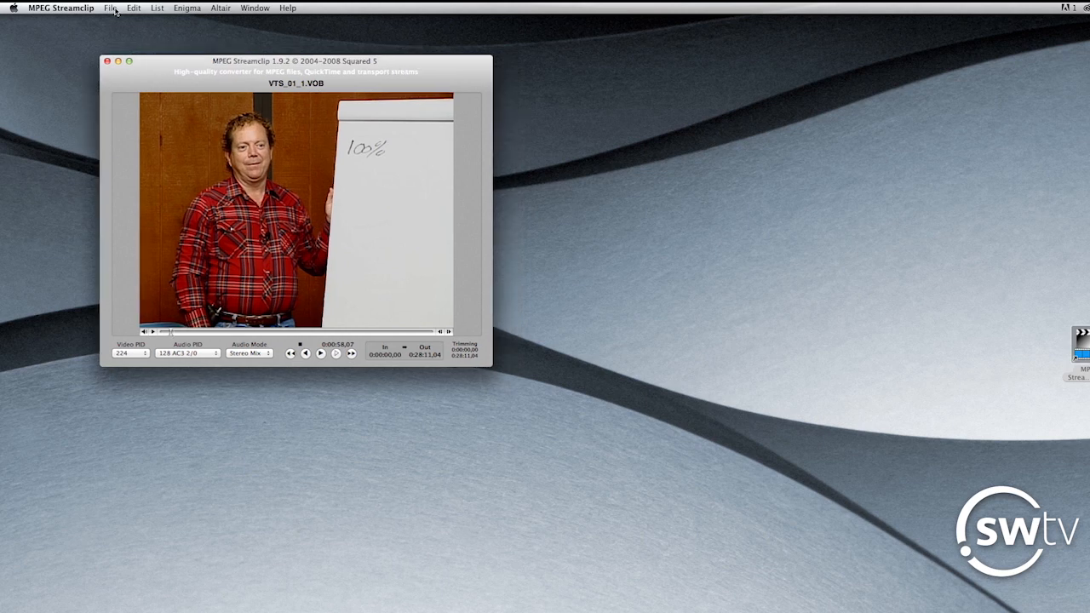
# Start converting the DVD video to MPEG with MP2 audio, with the Desktop as the save location
pyautogui.click(111, 10)
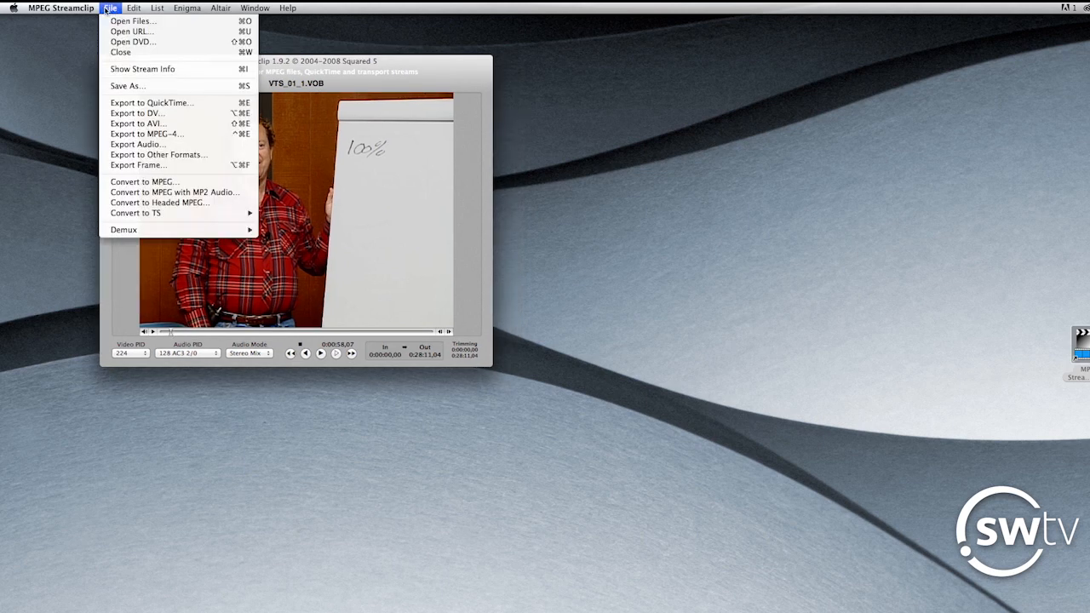
pyautogui.click(128, 192)
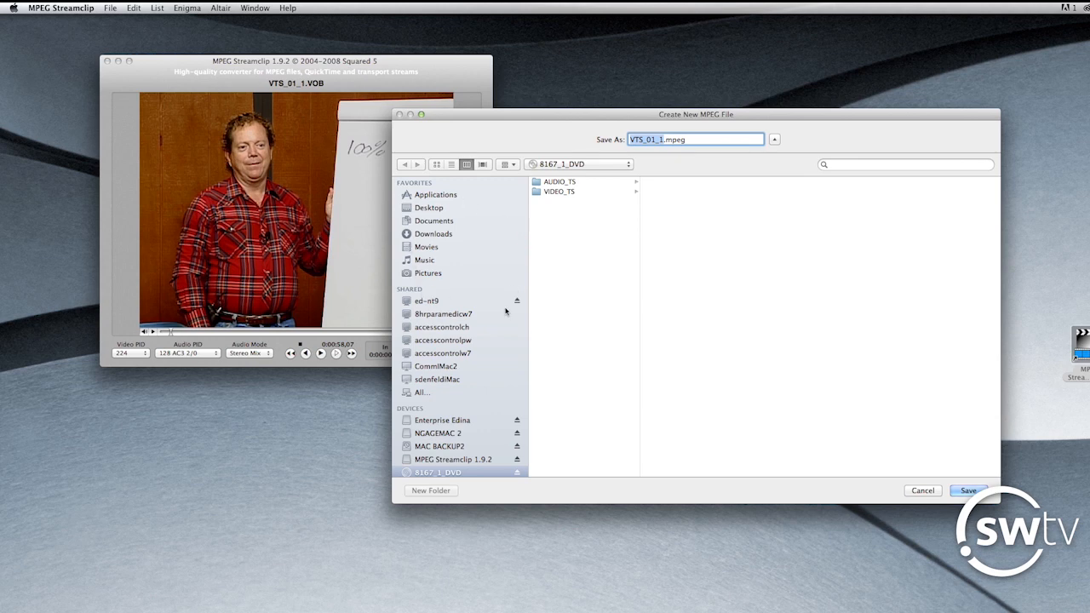
pyautogui.click(433, 209)
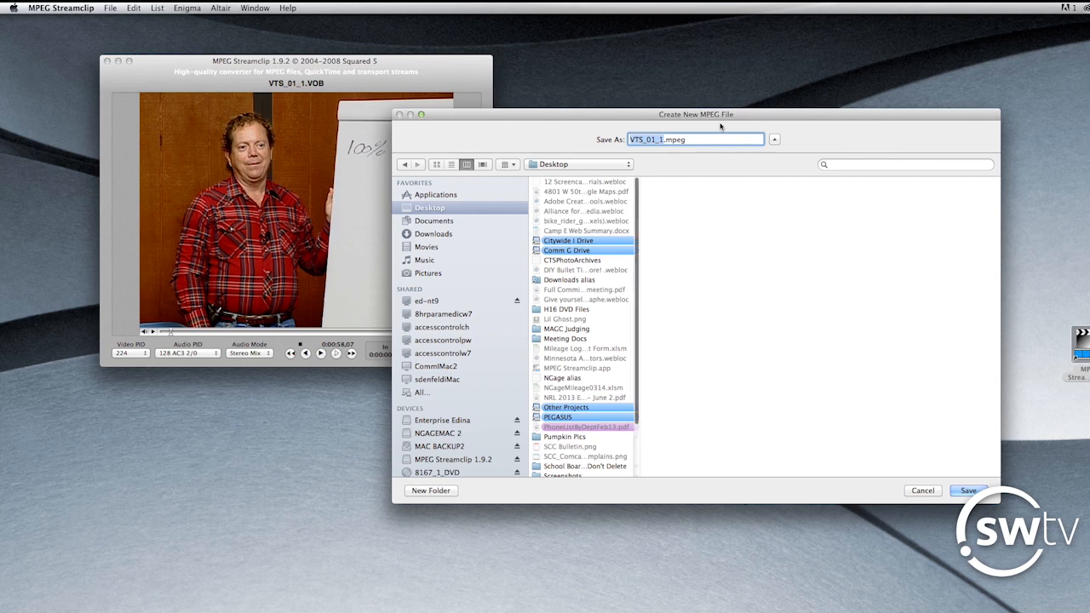
# Name the output file My Awesome Show_34_041414.mpeg and save it to run the conversion
pyautogui.click(662, 140)
pyautogui.doubleClick(661, 140)
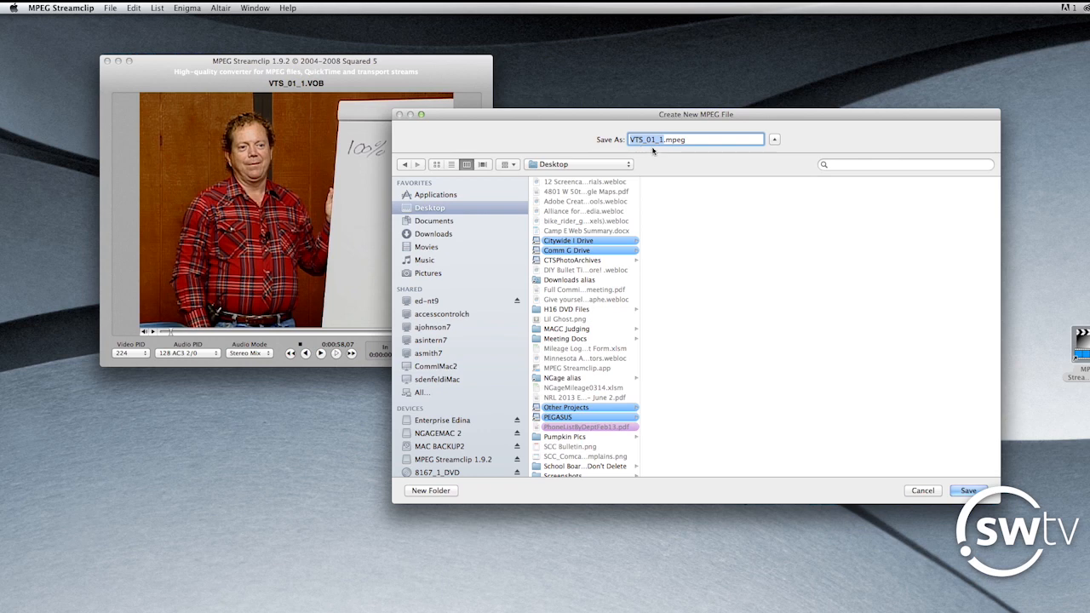
pyautogui.click(662, 139)
pyautogui.moveTo(662, 140); pyautogui.dragTo(591, 139)
pyautogui.write('My Aweso')
pyautogui.write('me Show')
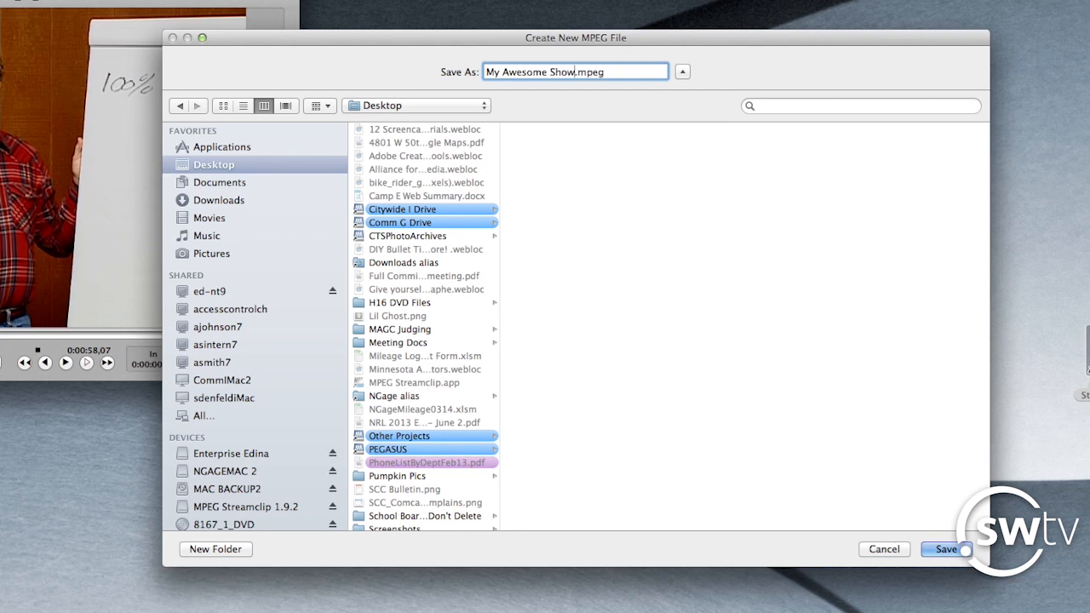
pyautogui.write('_34_041414')
pyautogui.press('Left')
pyautogui.press('Left')
pyautogui.press('Left')
pyautogui.press('Left')
pyautogui.press('Left')
pyautogui.press('Left')
pyautogui.press('Right')
pyautogui.press('Delete')
pyautogui.press('BackSpace')
pyautogui.write('34')
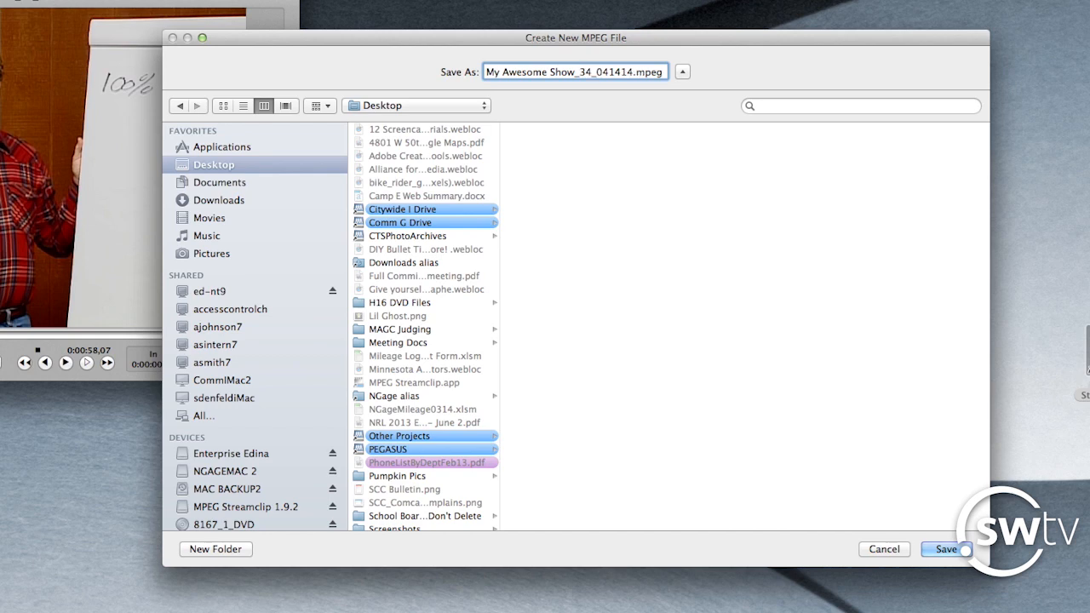
pyautogui.click(947, 550)
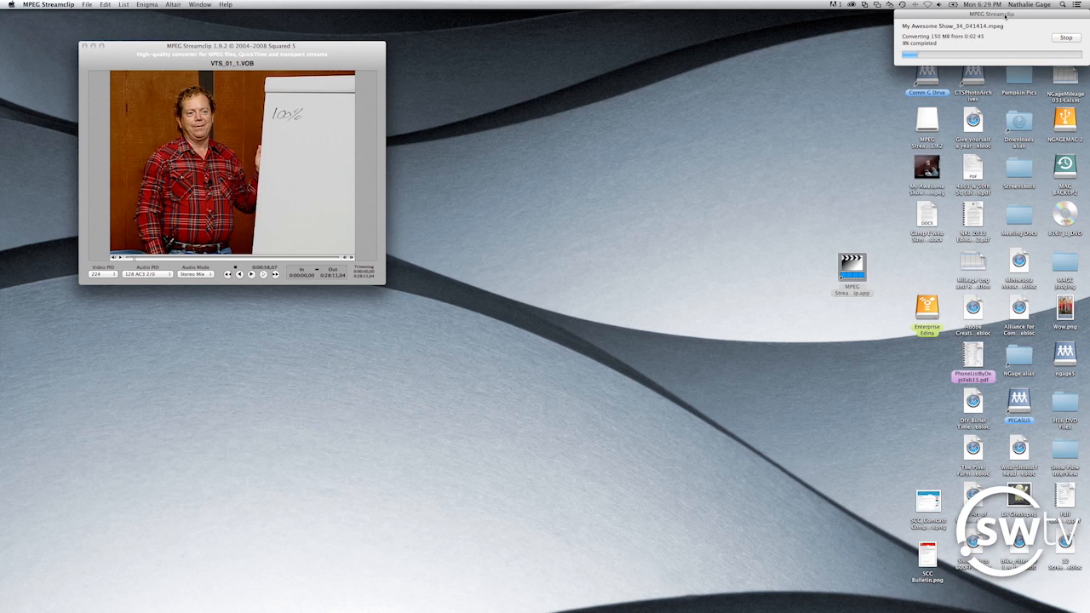
pyautogui.moveTo(1006, 16); pyautogui.dragTo(512, 127)
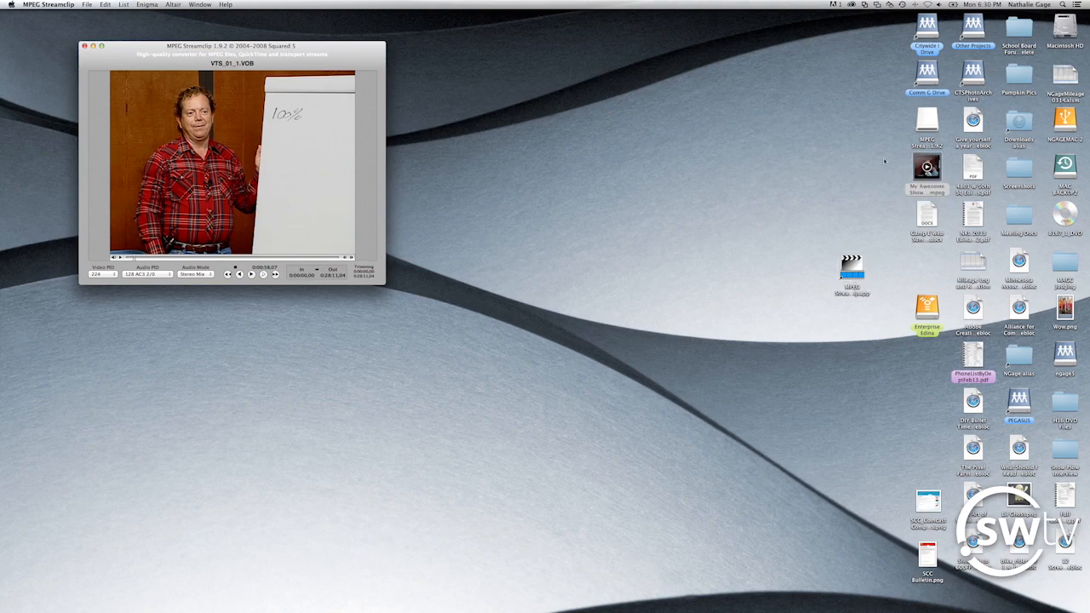
# Move the converted My Awesome Show file to a clear desktop area and display its file information beside it
pyautogui.moveTo(799, 160); pyautogui.dragTo(532, 161)
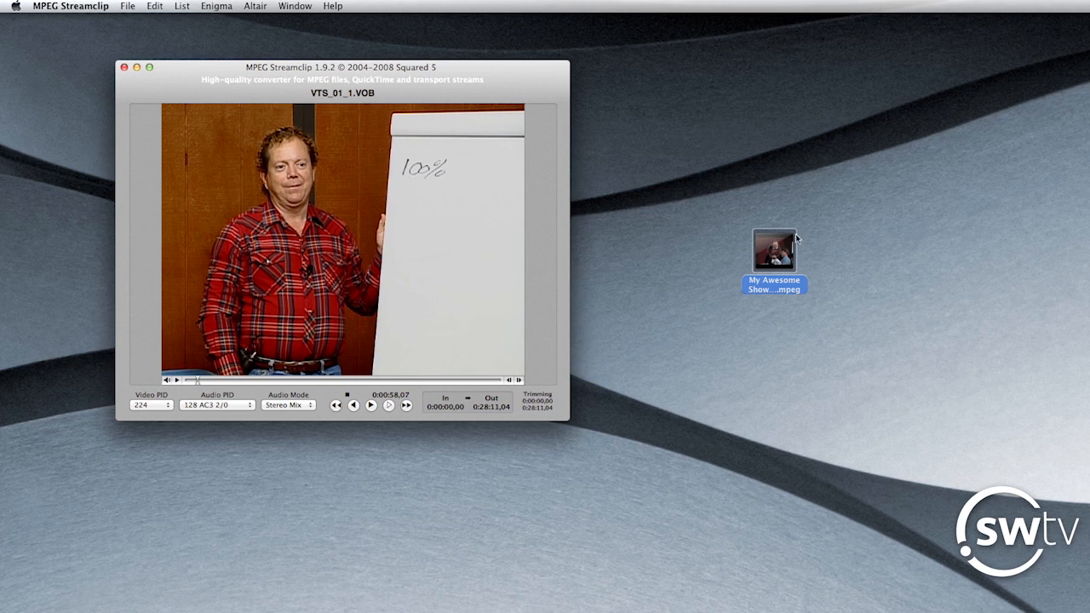
pyautogui.click(791, 240)
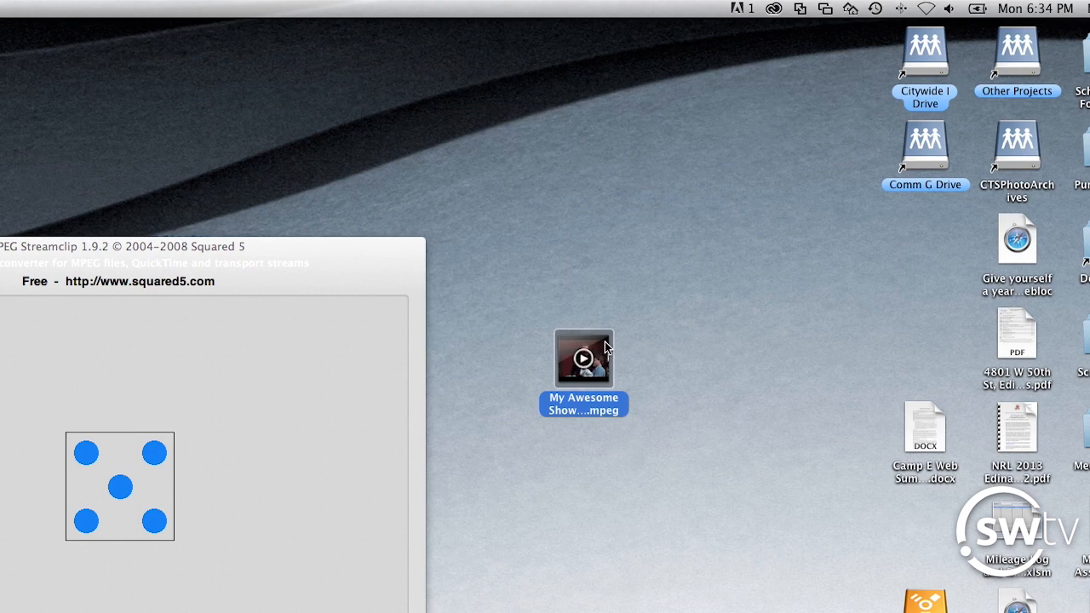
pyautogui.press('super+i')
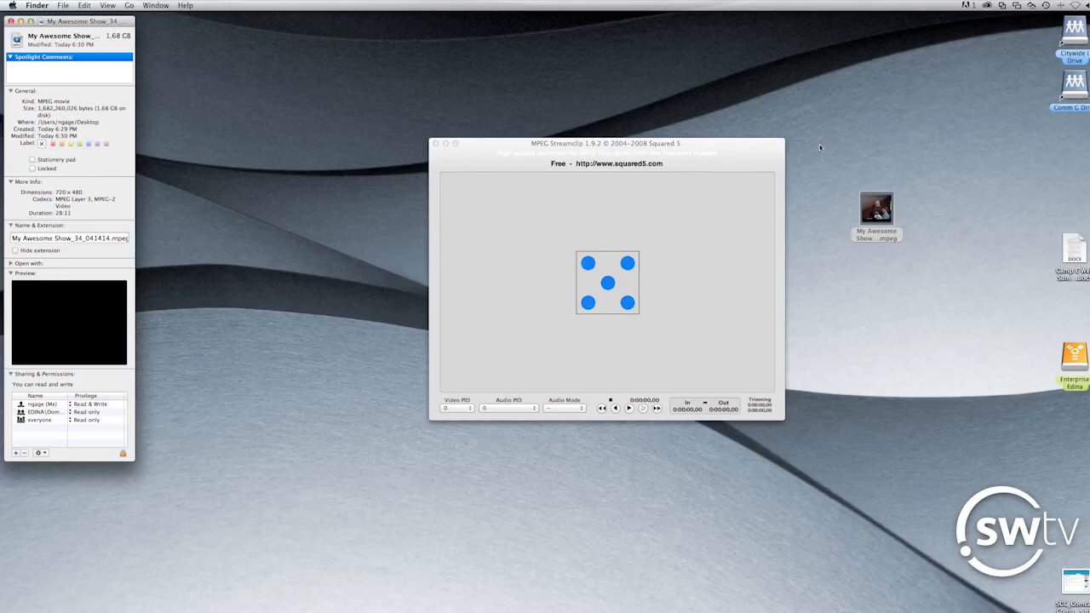
pyautogui.moveTo(98, 22); pyautogui.dragTo(1002, 52)
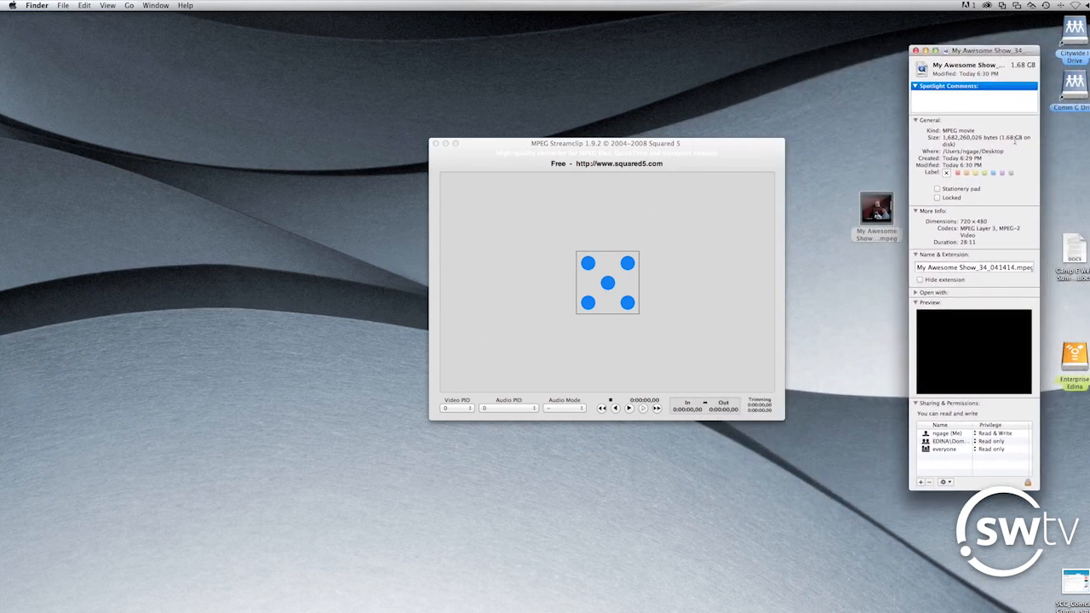
# Examine the converted file's size on disk and its frame dimensions in the file information
pyautogui.doubleClick(1007, 138)
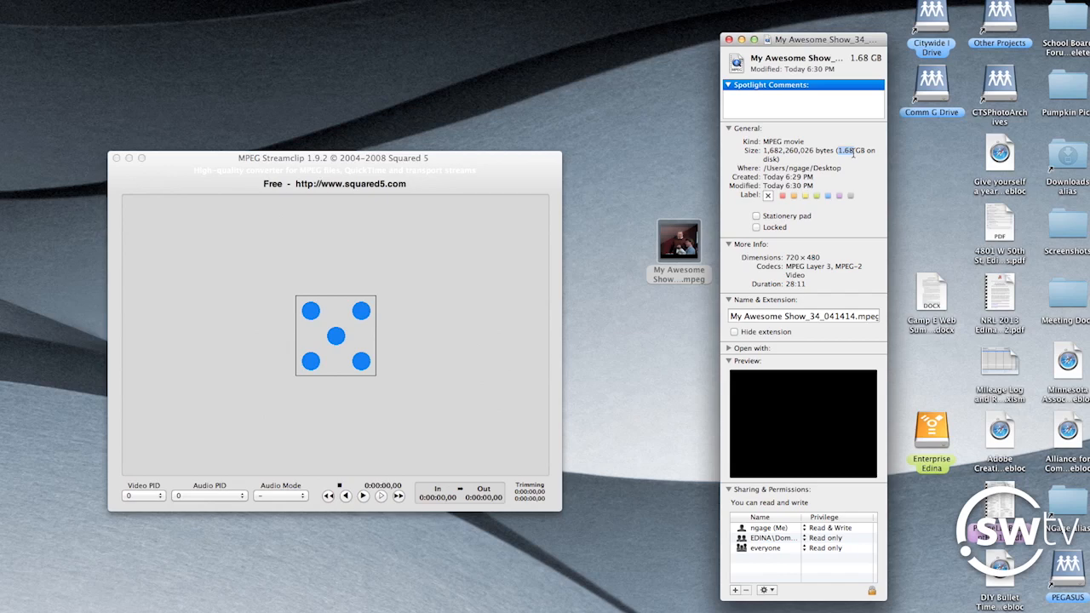
pyautogui.moveTo(854, 152); pyautogui.dragTo(845, 151)
pyautogui.moveTo(822, 43); pyautogui.dragTo(809, 45)
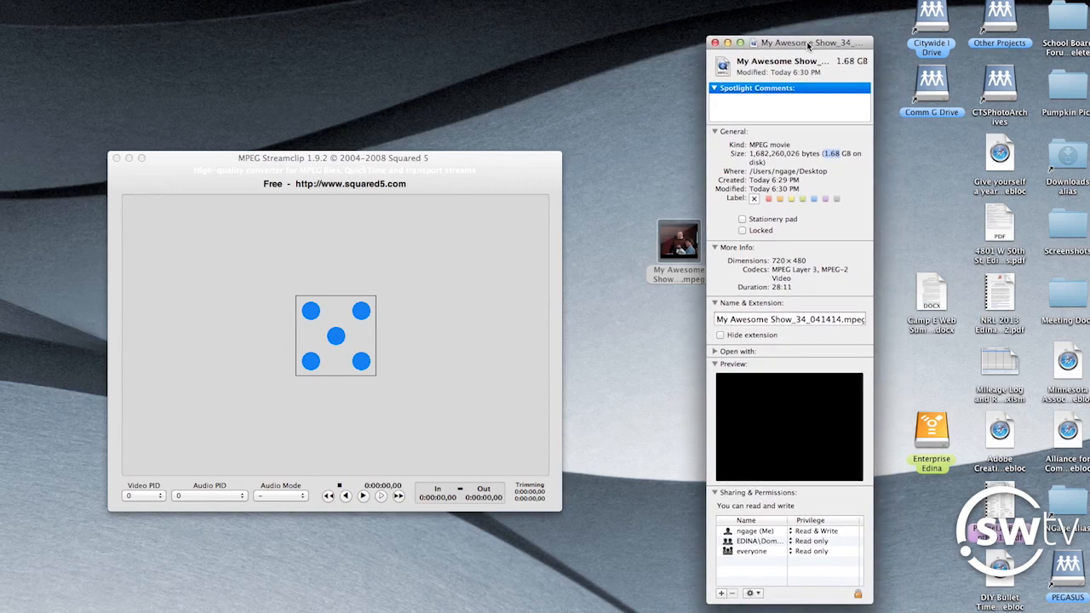
pyautogui.moveTo(679, 245)
pyautogui.moveTo(803, 46)
pyautogui.mouseDown()
pyautogui.moveTo(822, 44)
pyautogui.moveTo(804, 44)
pyautogui.mouseUp()
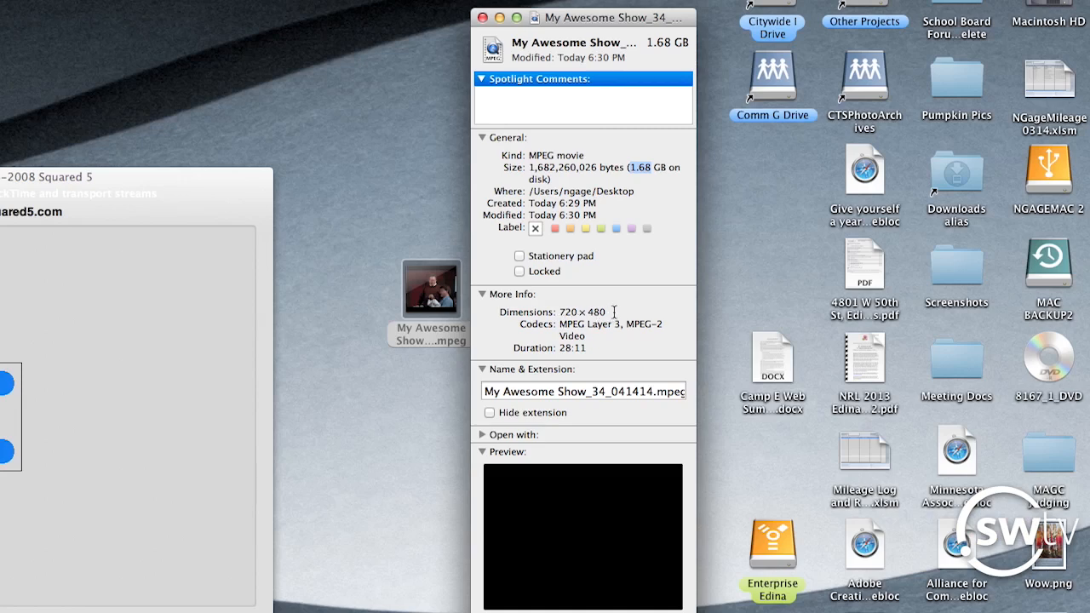
pyautogui.moveTo(616, 311); pyautogui.dragTo(555, 312)
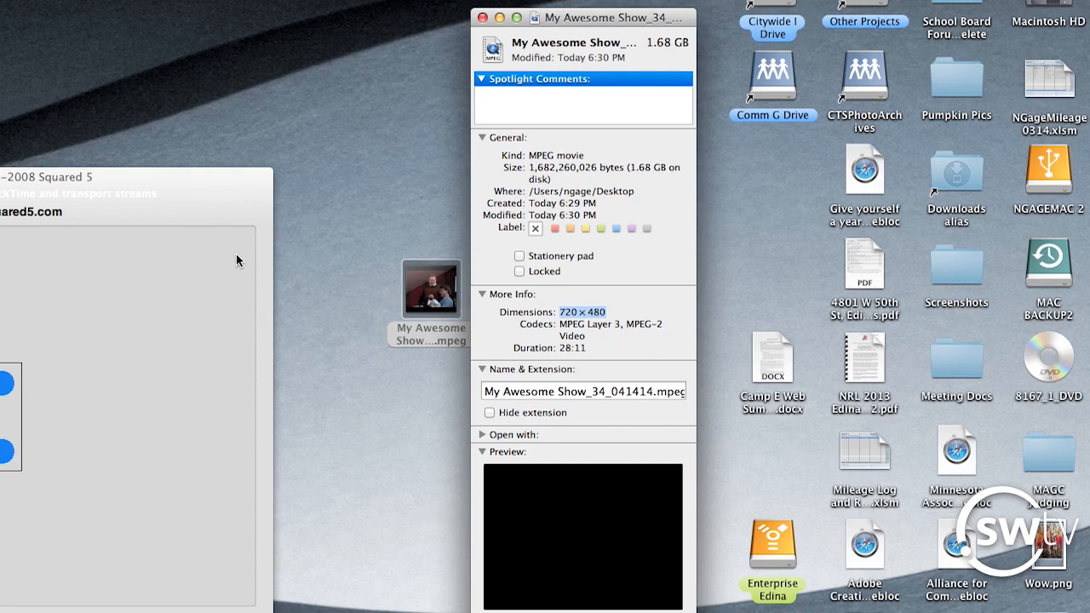
pyautogui.click(112, 199)
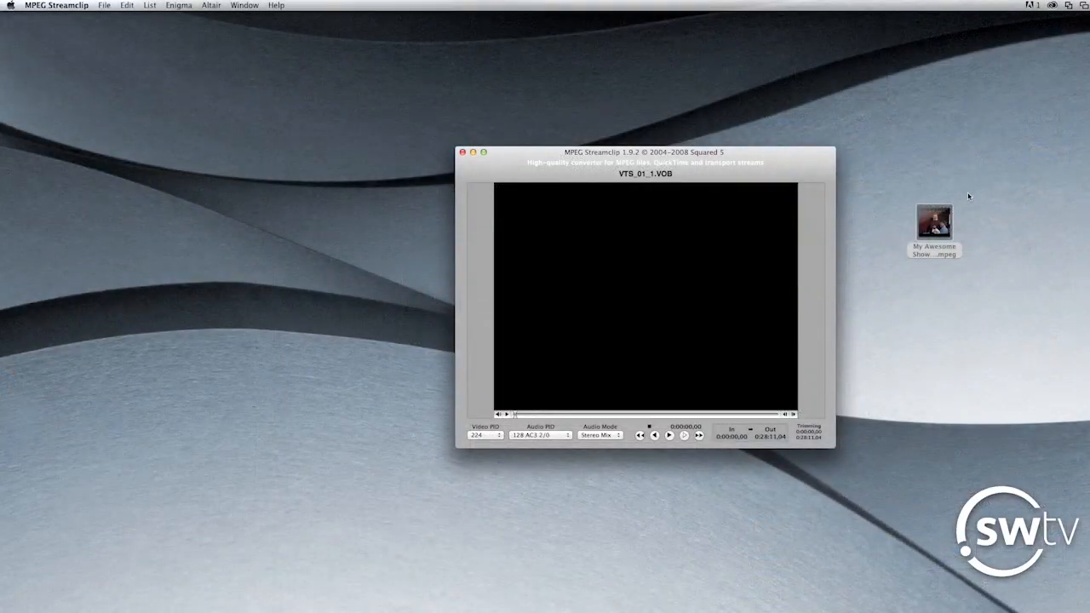
# Recheck the My Awesome Show file's frame dimensions and close its file information
pyautogui.moveTo(969, 190); pyautogui.dragTo(909, 255)
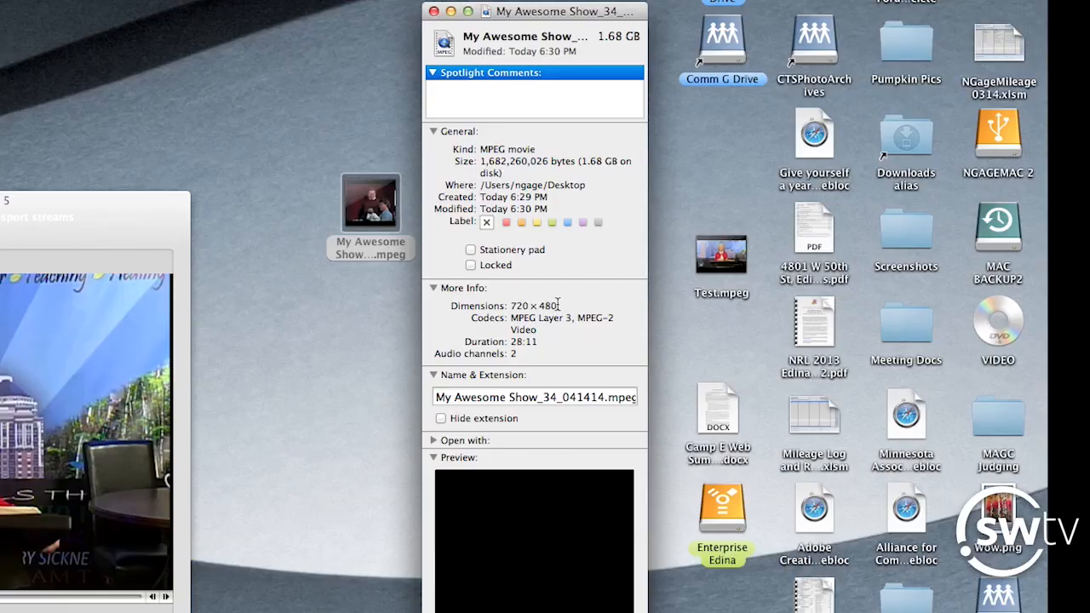
pyautogui.moveTo(559, 307)
pyautogui.mouseDown()
pyautogui.moveTo(509, 308)
pyautogui.moveTo(564, 307)
pyautogui.mouseUp()
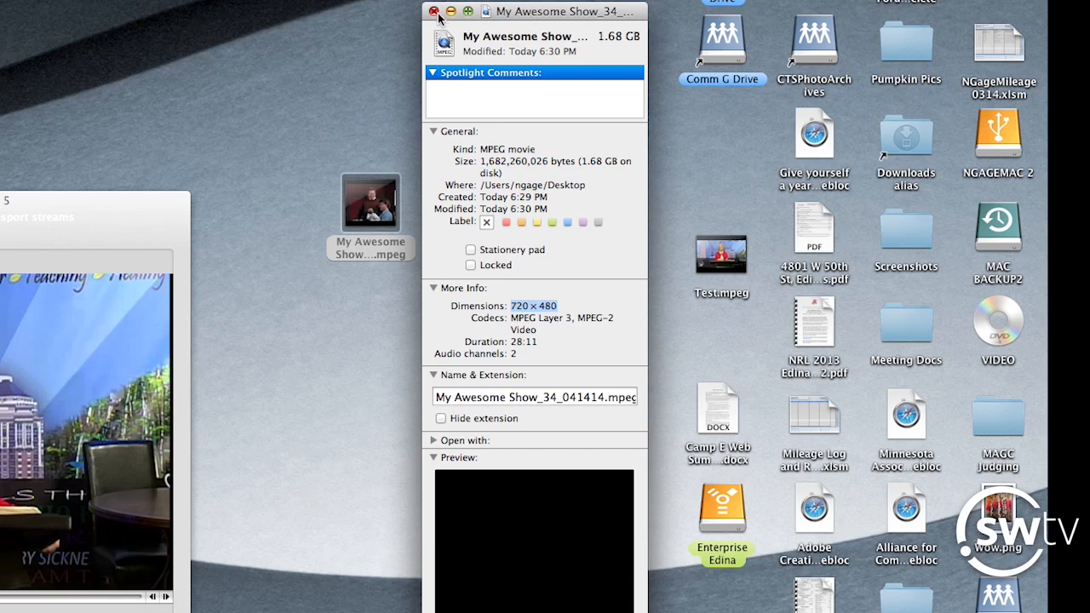
pyautogui.click(434, 11)
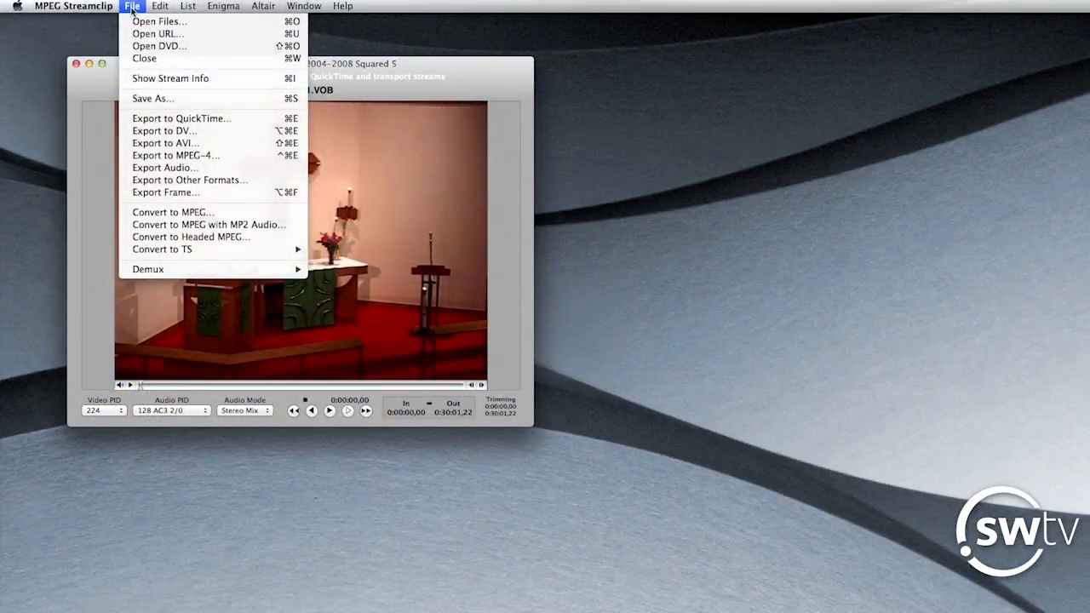
# Set up a QuickTime export of the loaded DVD video with H.264 compression at 100% quality
pyautogui.click(194, 125)
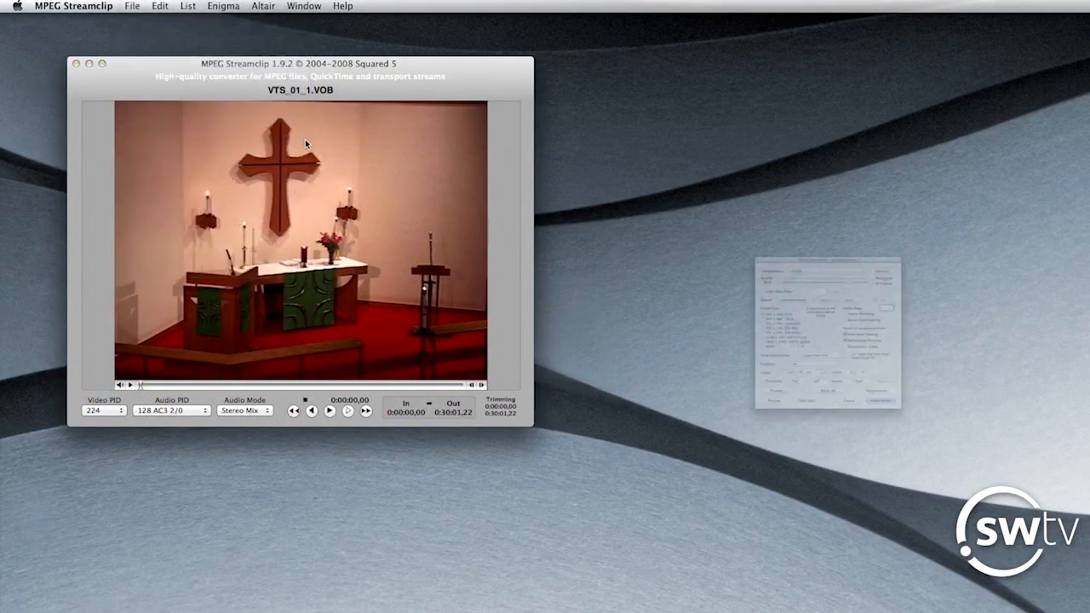
pyautogui.moveTo(765, 162); pyautogui.dragTo(666, 178)
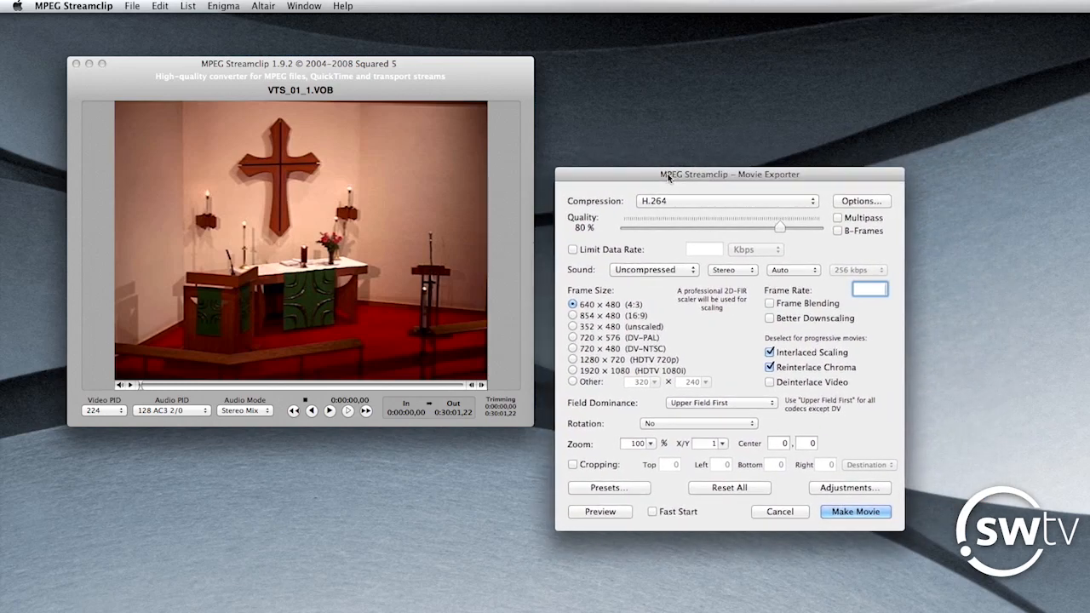
pyautogui.click(809, 204)
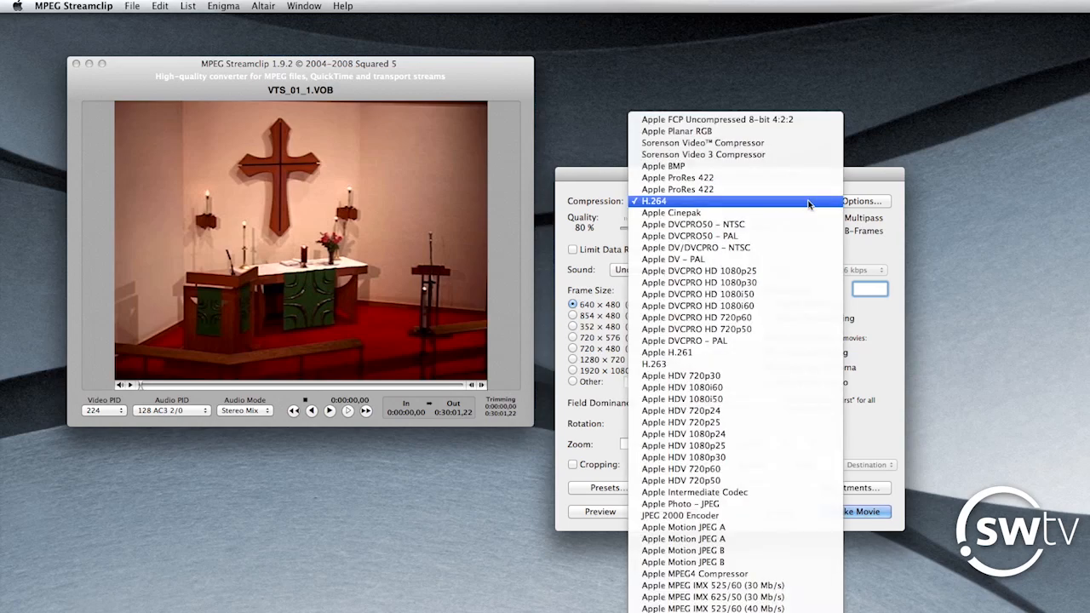
pyautogui.click(809, 204)
pyautogui.click(809, 203)
pyautogui.click(661, 203)
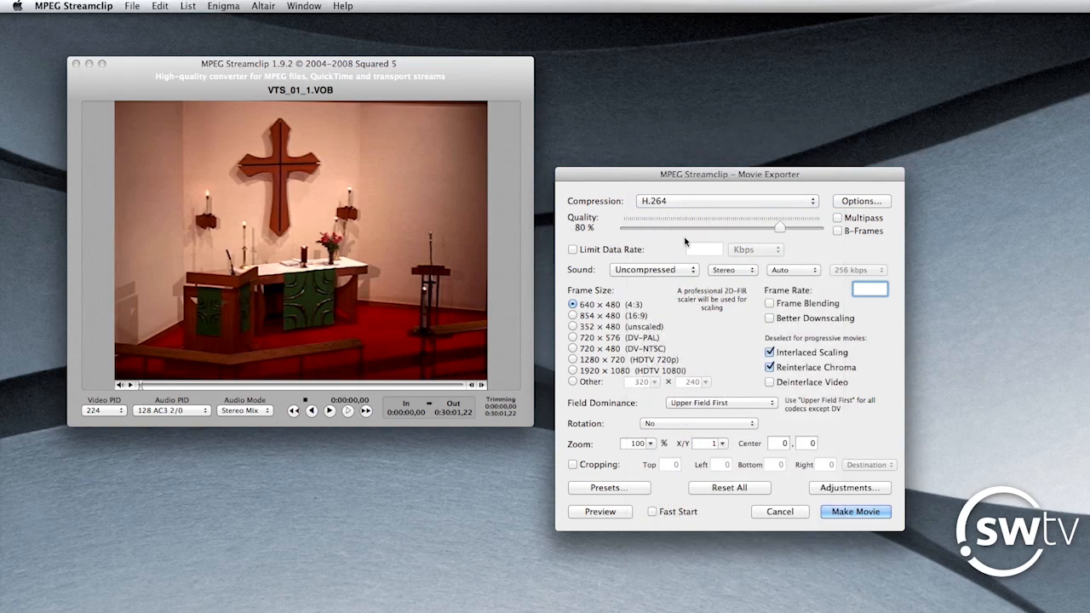
pyautogui.moveTo(780, 226); pyautogui.dragTo(823, 232)
pyautogui.moveTo(807, 229); pyautogui.dragTo(875, 239)
# Set the export sound to MPEG-4 AAC at 192 kbps and the frame size to 720 × 480 (DV-NTSC)
pyautogui.click(679, 271)
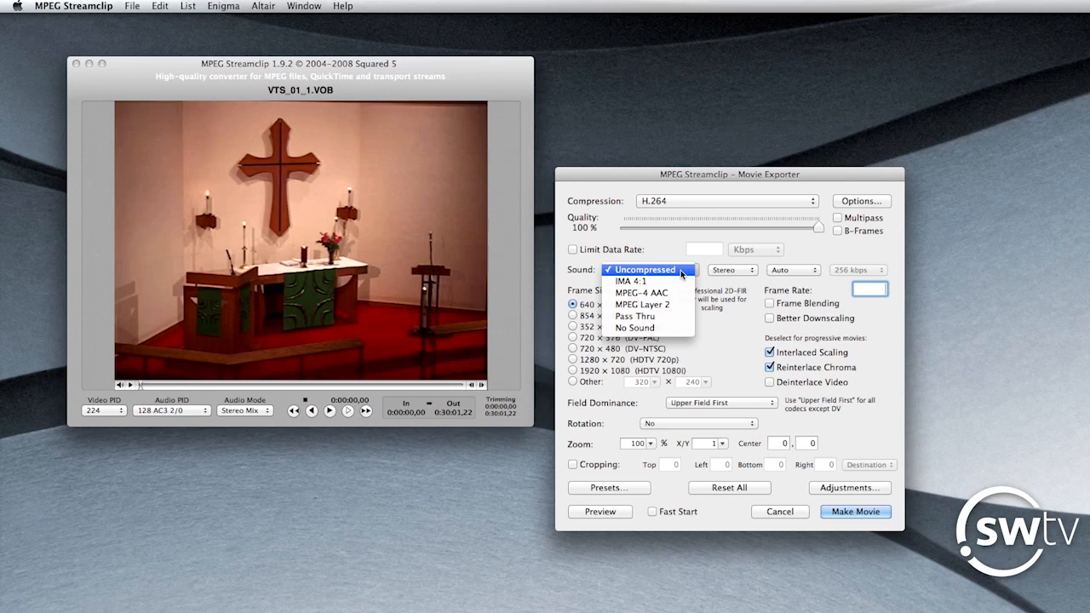
pyautogui.click(678, 293)
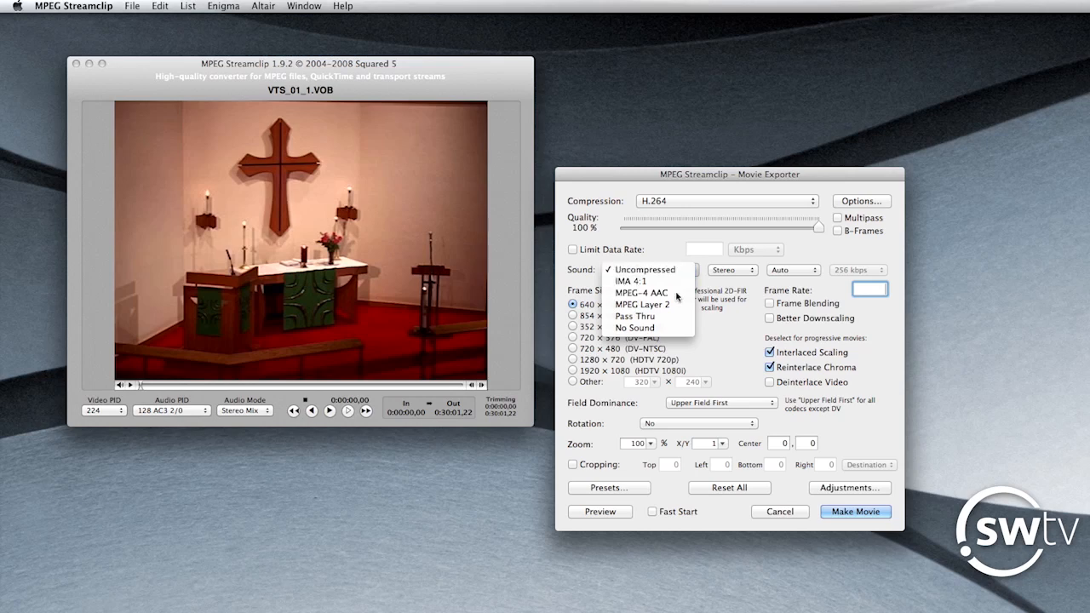
pyautogui.click(875, 271)
pyautogui.click(877, 271)
pyautogui.click(877, 270)
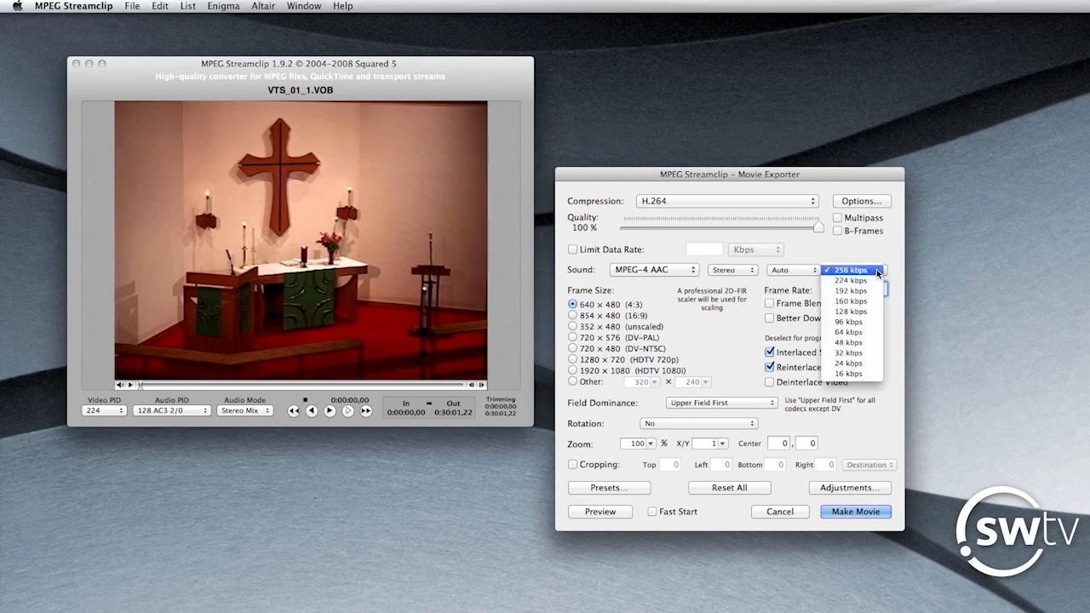
pyautogui.click(868, 294)
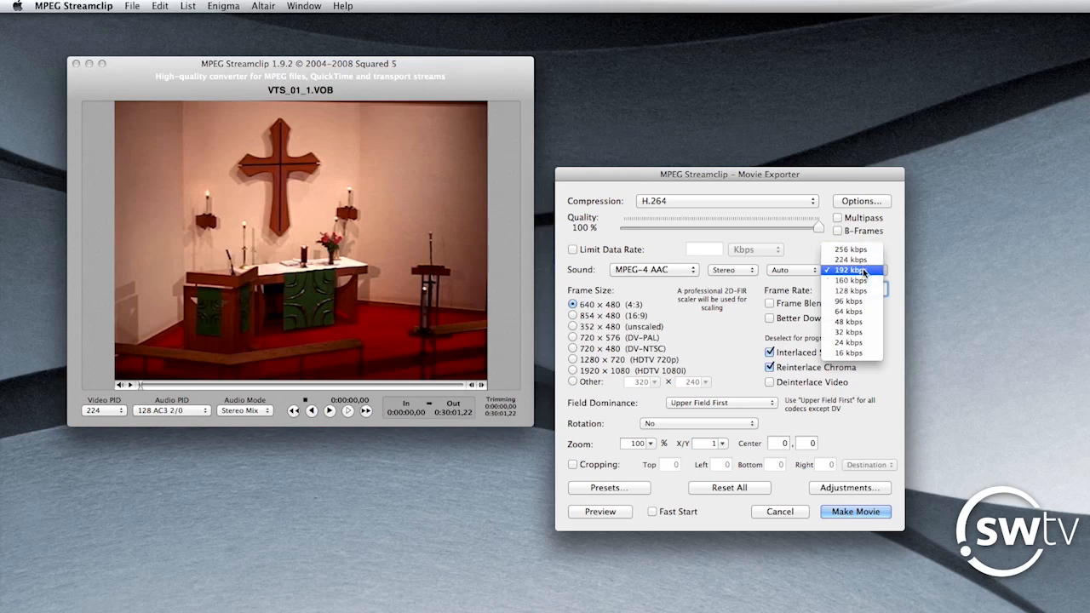
pyautogui.click(852, 270)
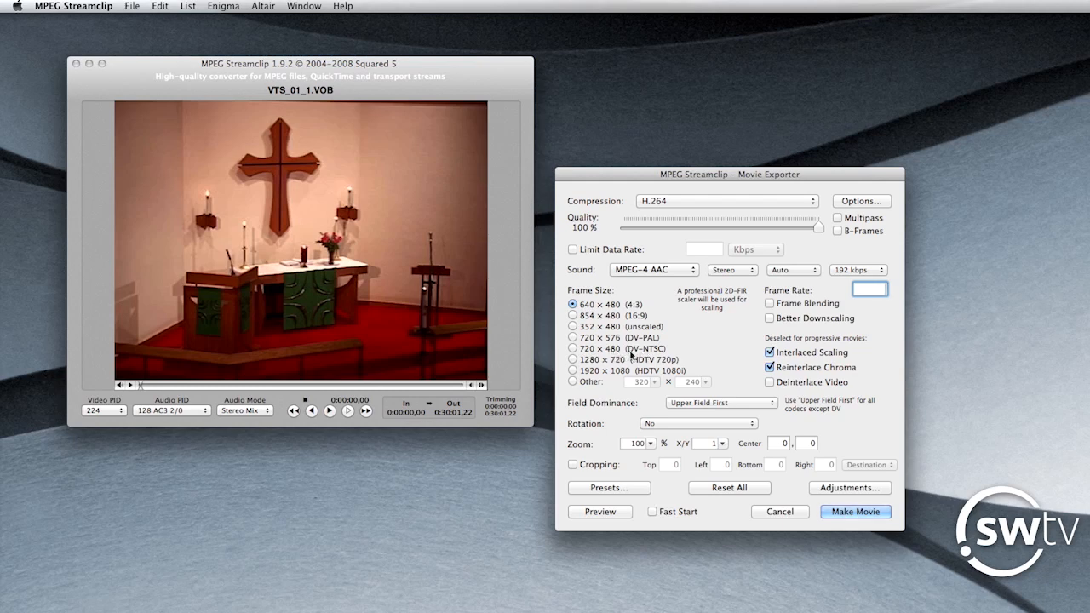
pyautogui.click(667, 352)
# Store the current export settings as a new preset named Export to Quicktime and load it
pyautogui.click(623, 492)
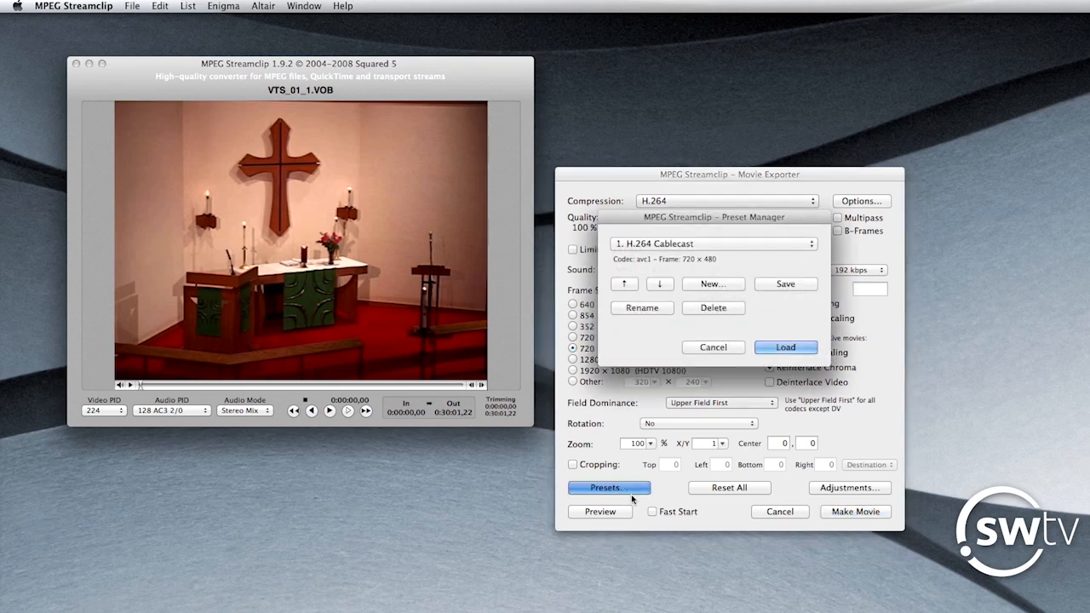
pyautogui.click(717, 289)
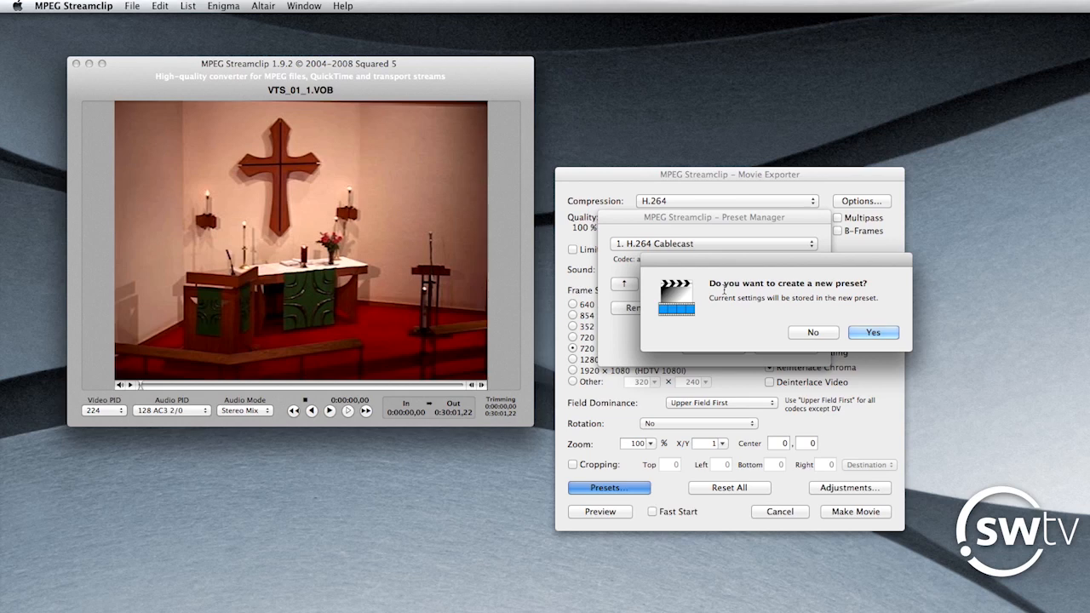
pyautogui.moveTo(727, 264); pyautogui.dragTo(671, 225)
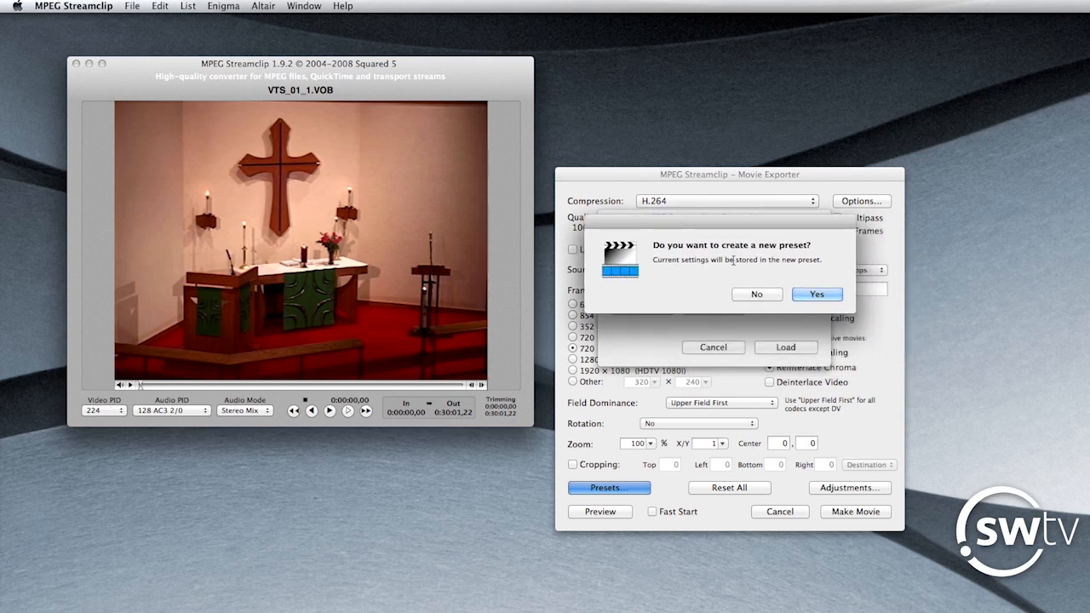
pyautogui.click(817, 296)
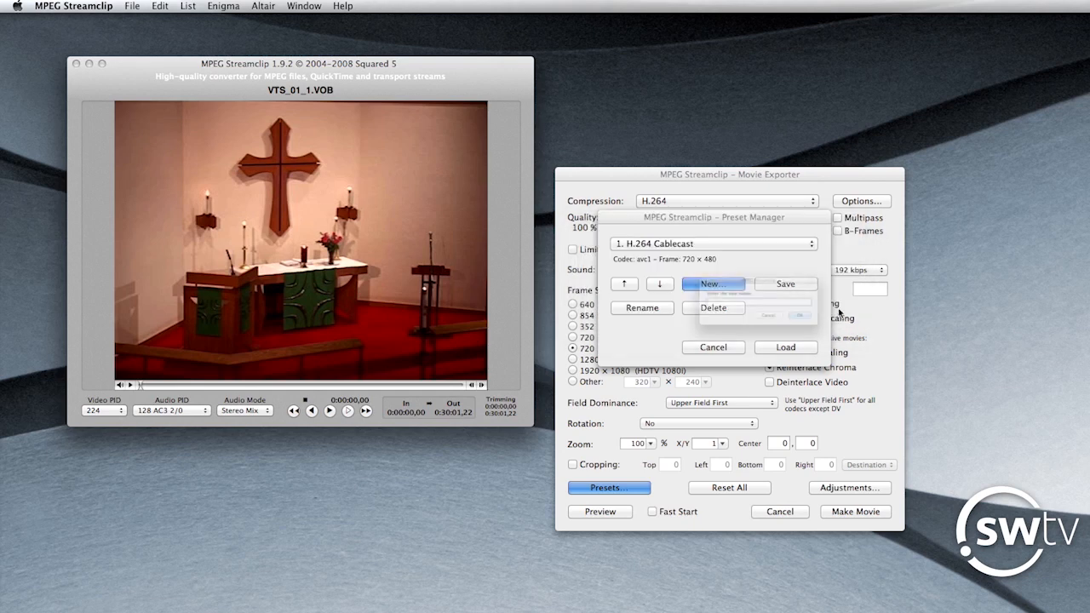
pyautogui.moveTo(770, 260); pyautogui.dragTo(788, 307)
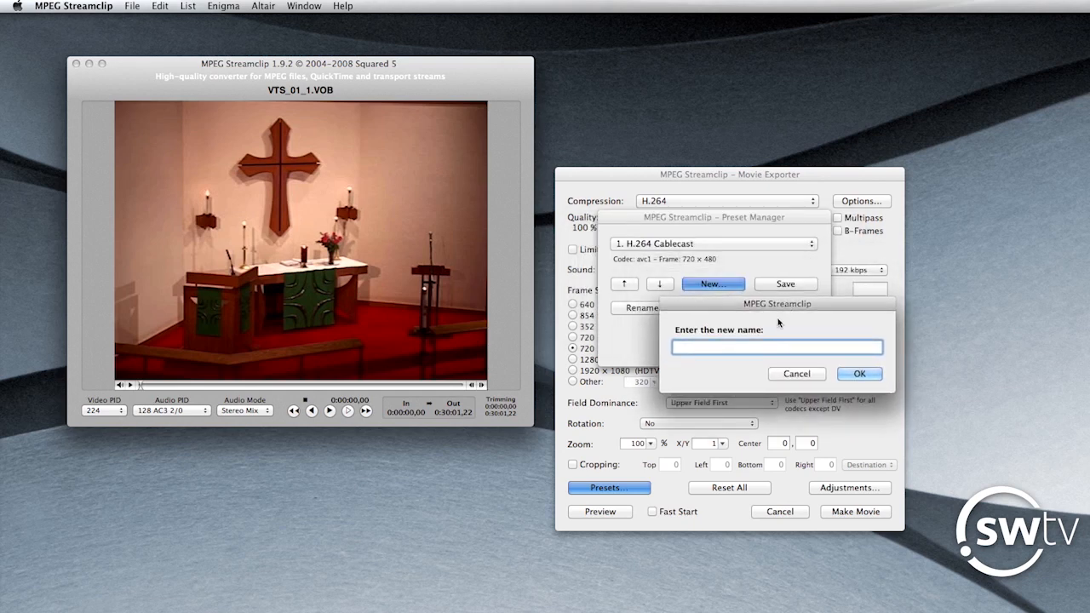
pyautogui.write('Export to Quic')
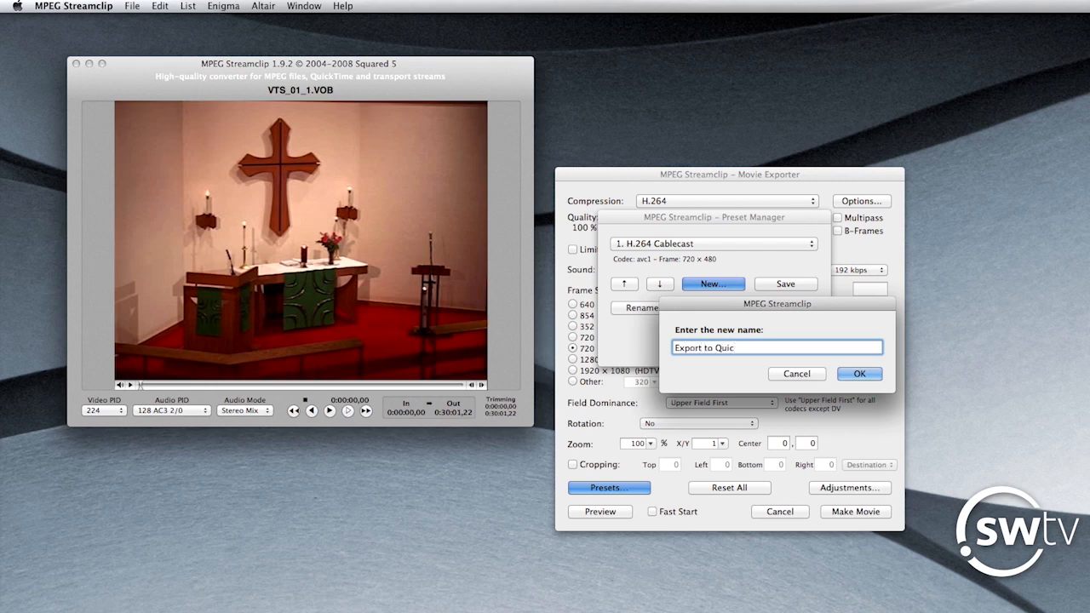
pyautogui.write('ktime')
pyautogui.click(867, 372)
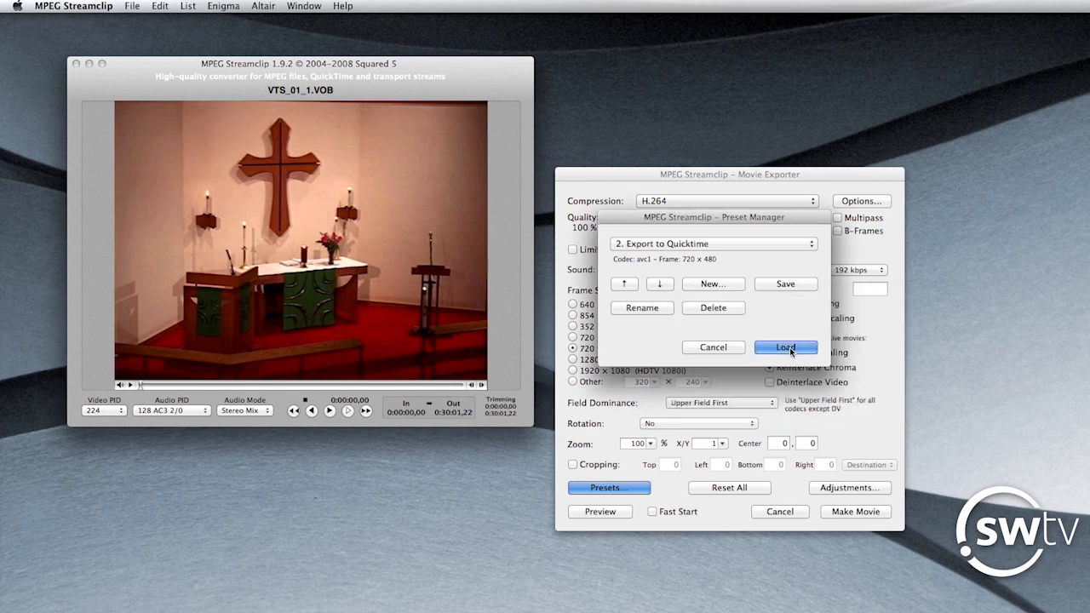
pyautogui.click(786, 347)
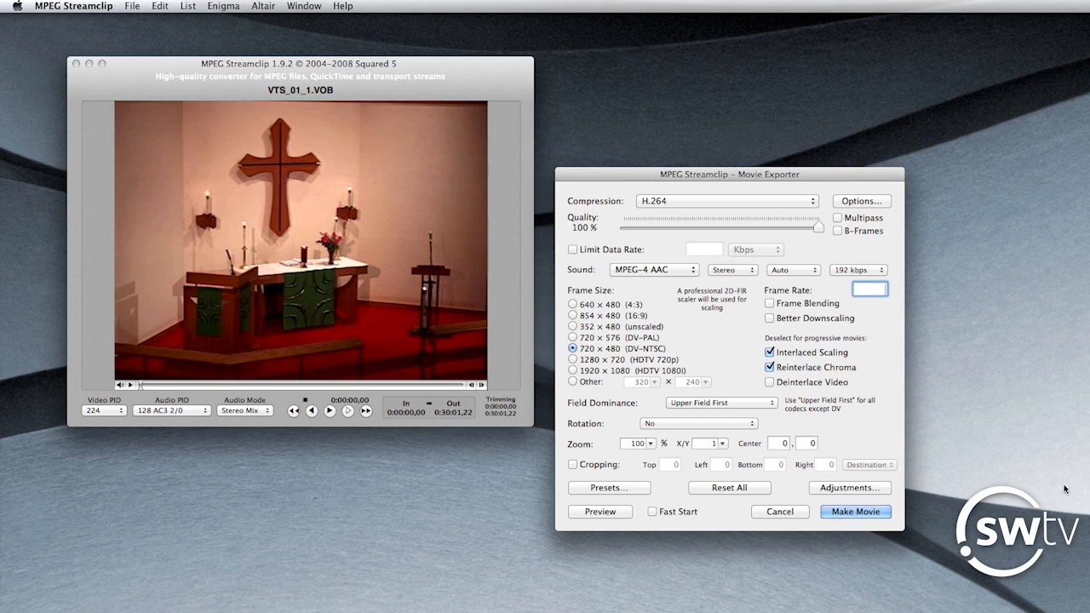
# Cancel the movie export, then start a new QuickTime export using the saved Export to Quicktime preset
pyautogui.click(788, 511)
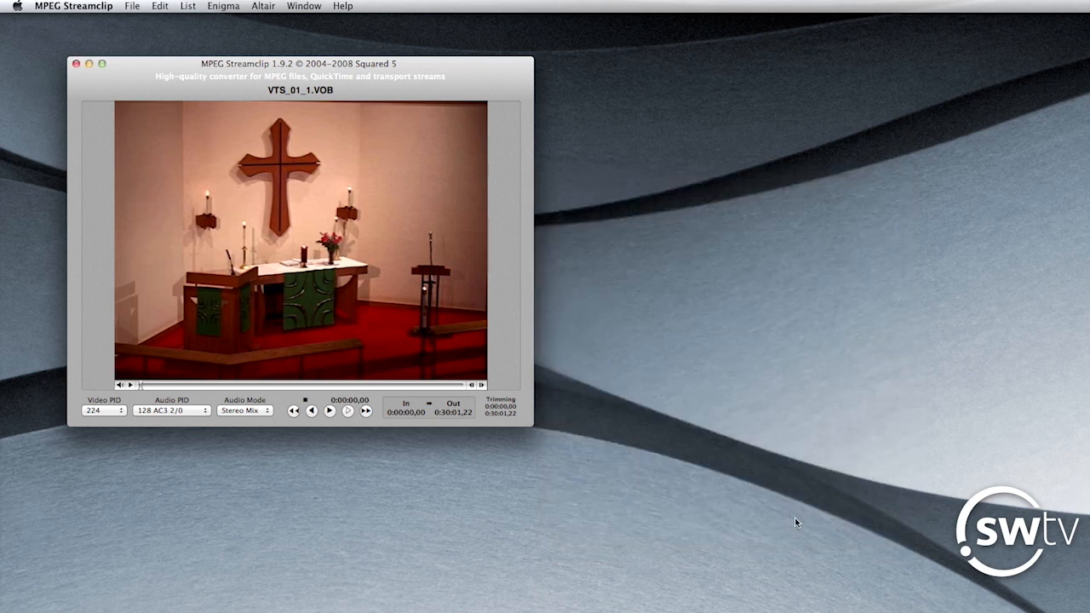
pyautogui.click(674, 202)
pyautogui.moveTo(388, 77); pyautogui.dragTo(388, 75)
pyautogui.click(133, 7)
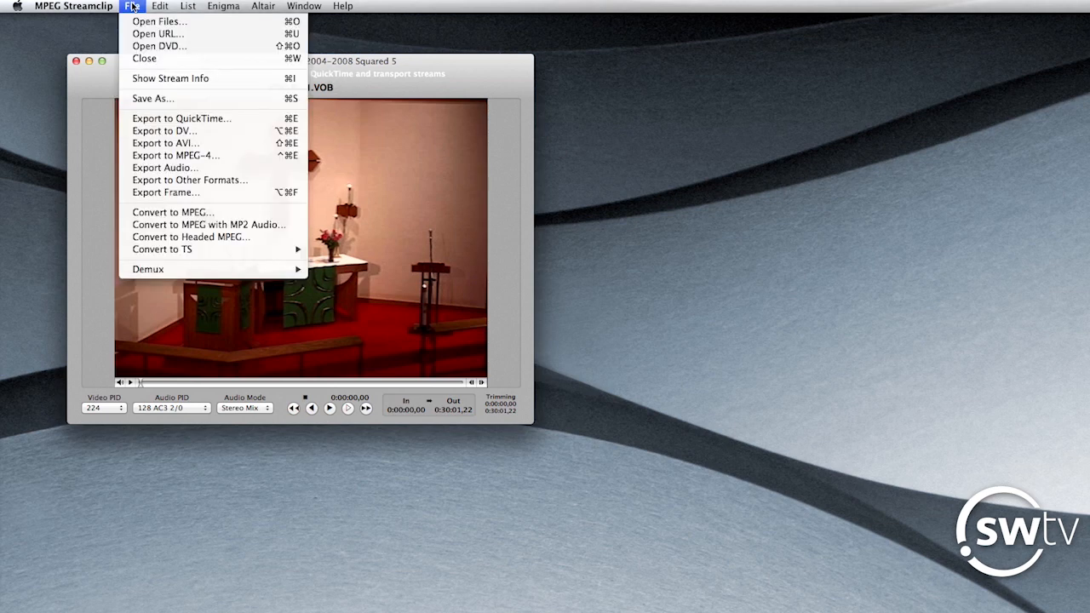
pyautogui.click(181, 118)
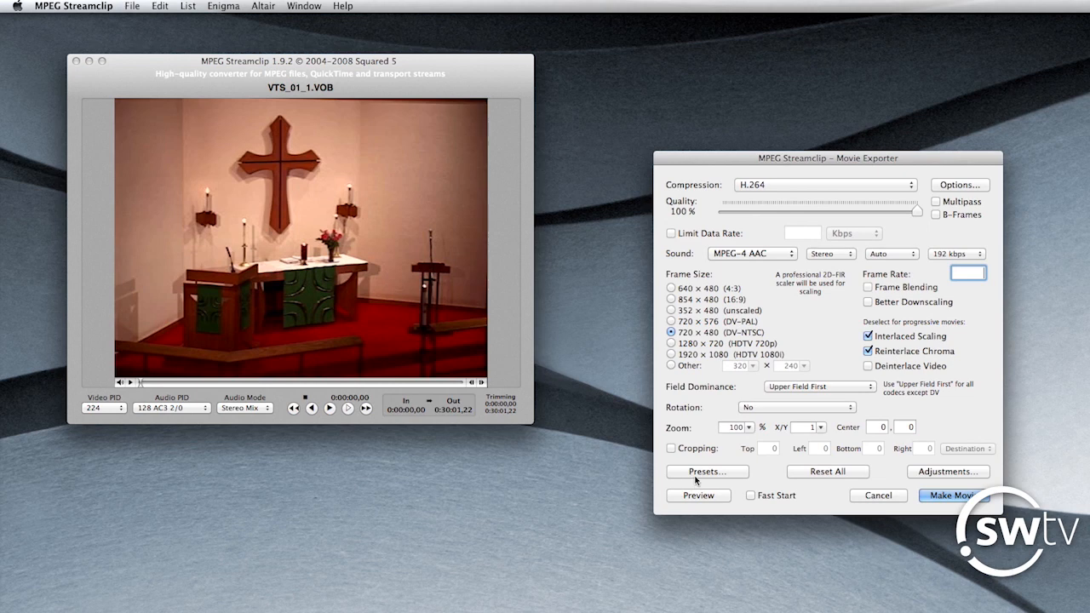
pyautogui.click(737, 475)
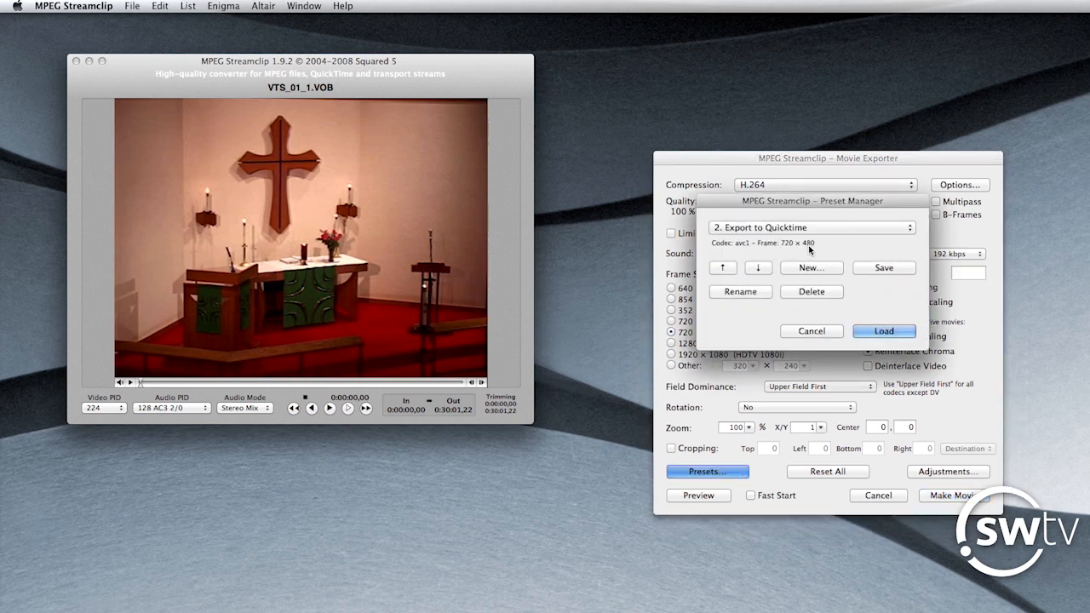
pyautogui.click(897, 232)
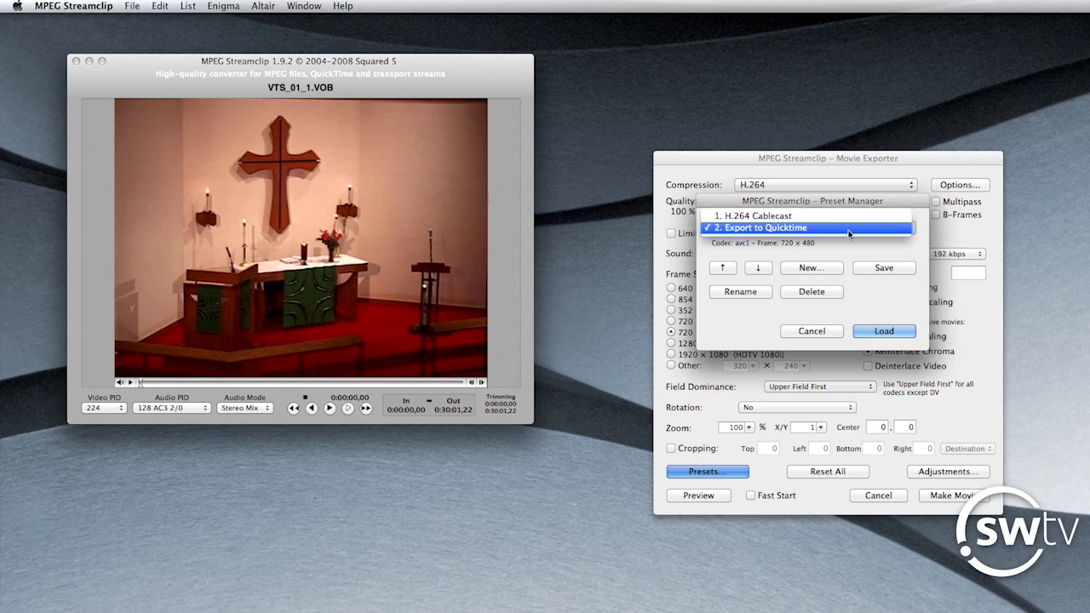
pyautogui.click(778, 228)
pyautogui.click(900, 333)
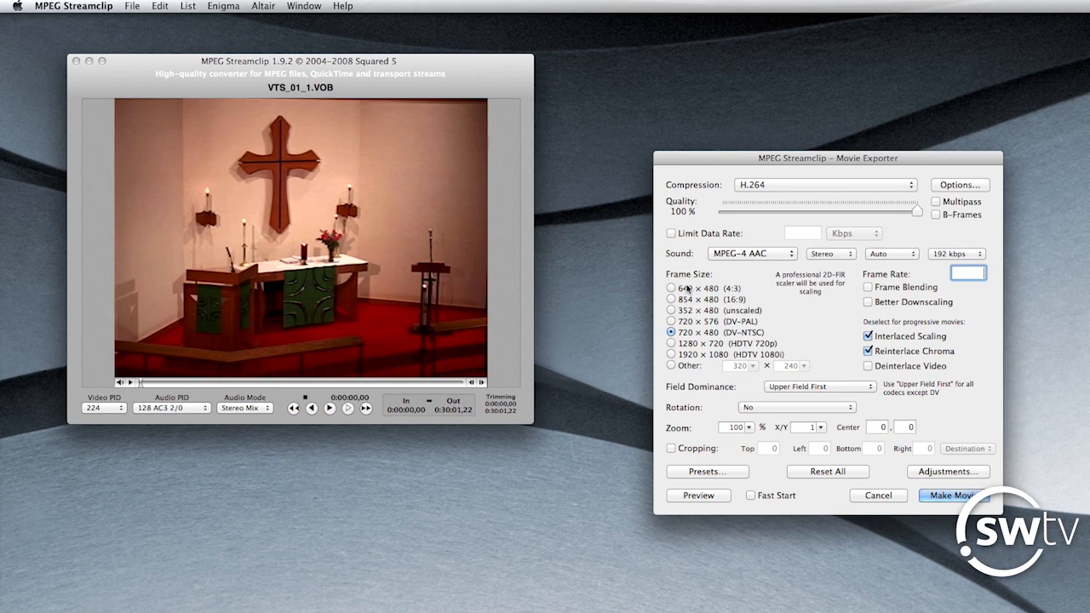
# Make the movie with the loaded settings and name the output file My Awesome Show_14_052014.mov
pyautogui.moveTo(800, 148); pyautogui.dragTo(701, 195)
pyautogui.click(868, 544)
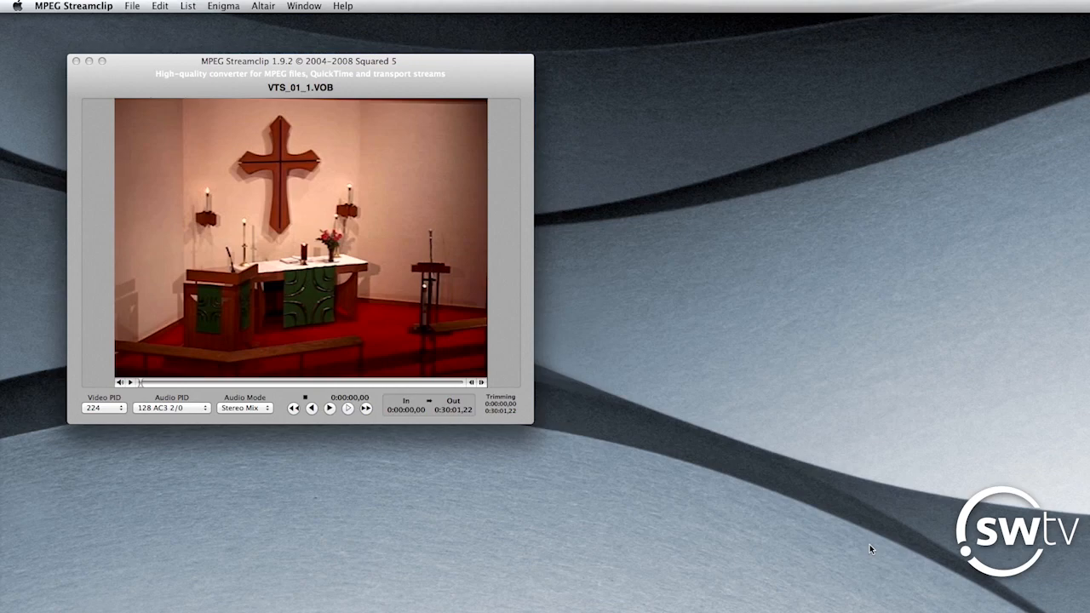
pyautogui.moveTo(739, 139); pyautogui.dragTo(818, 170)
pyautogui.click(867, 195)
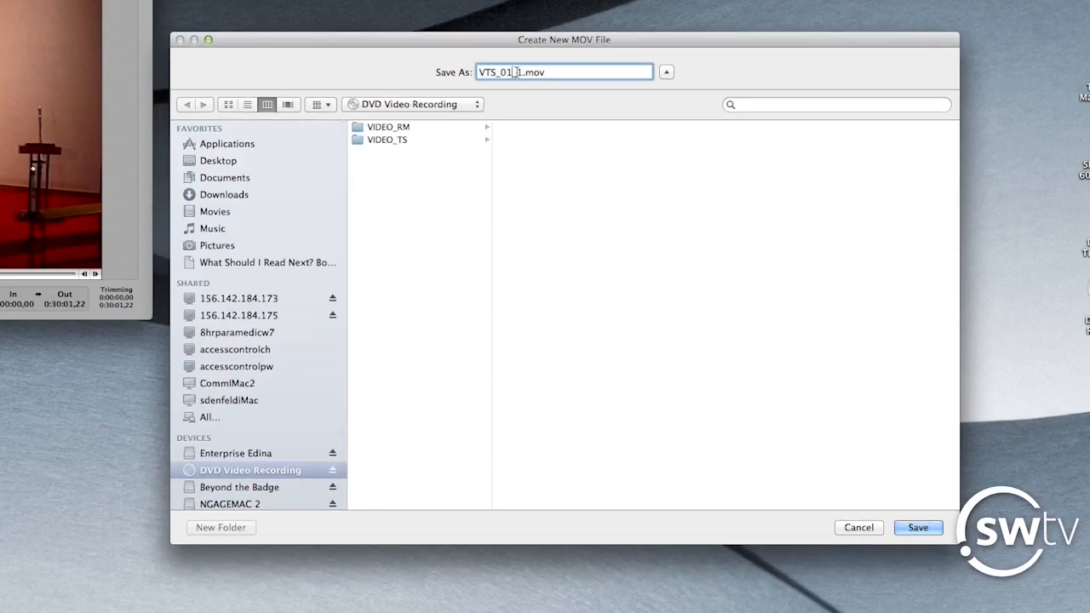
pyautogui.doubleClick(509, 72)
pyautogui.write('My Awesome Show_')
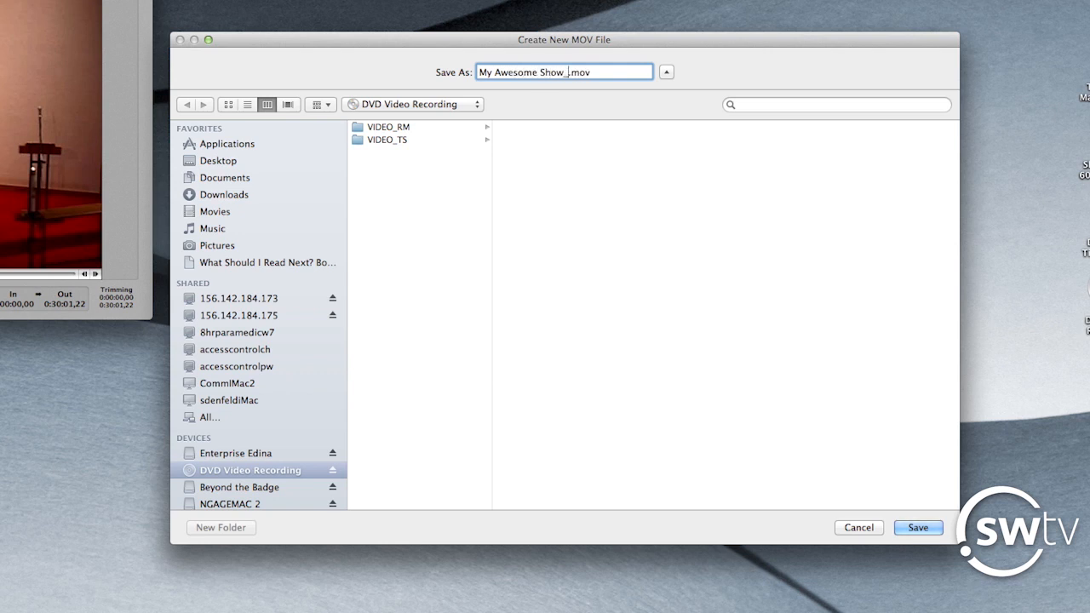
pyautogui.write('14_052014')
# Choose the Desktop as the destination and save the MOV file to begin encoding
pyautogui.click(230, 166)
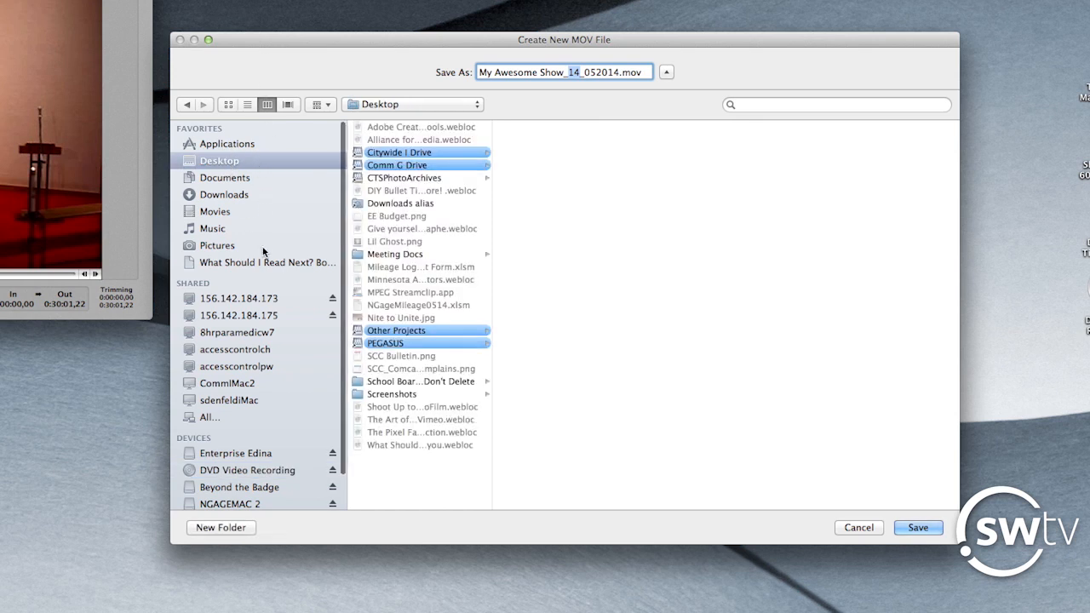
pyautogui.scroll(-1, 265, 250)
pyautogui.scroll(1, 264, 250)
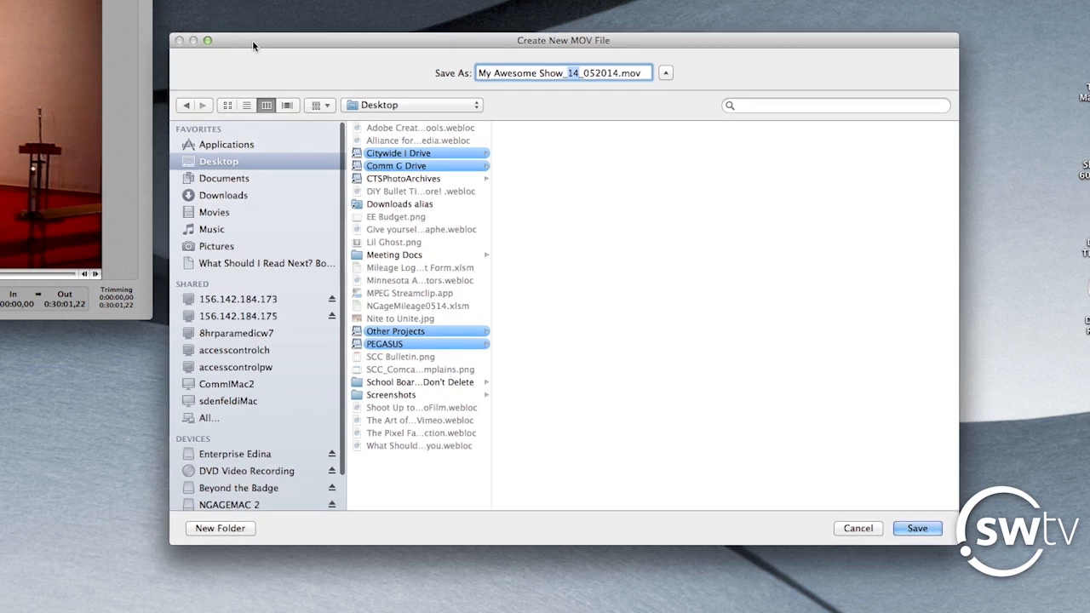
pyautogui.moveTo(252, 41); pyautogui.dragTo(251, 54)
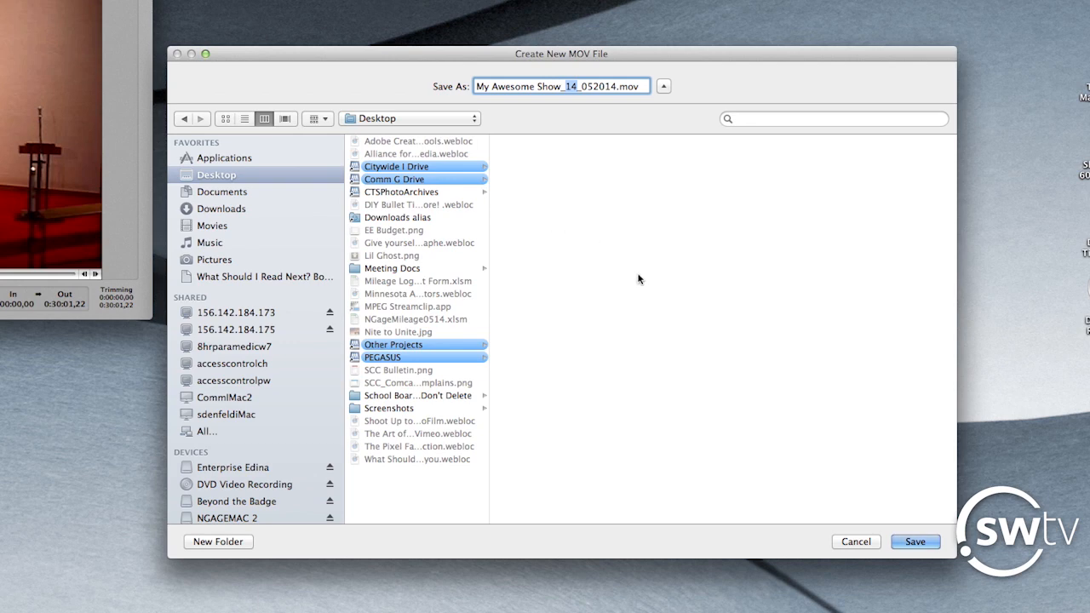
pyautogui.click(914, 543)
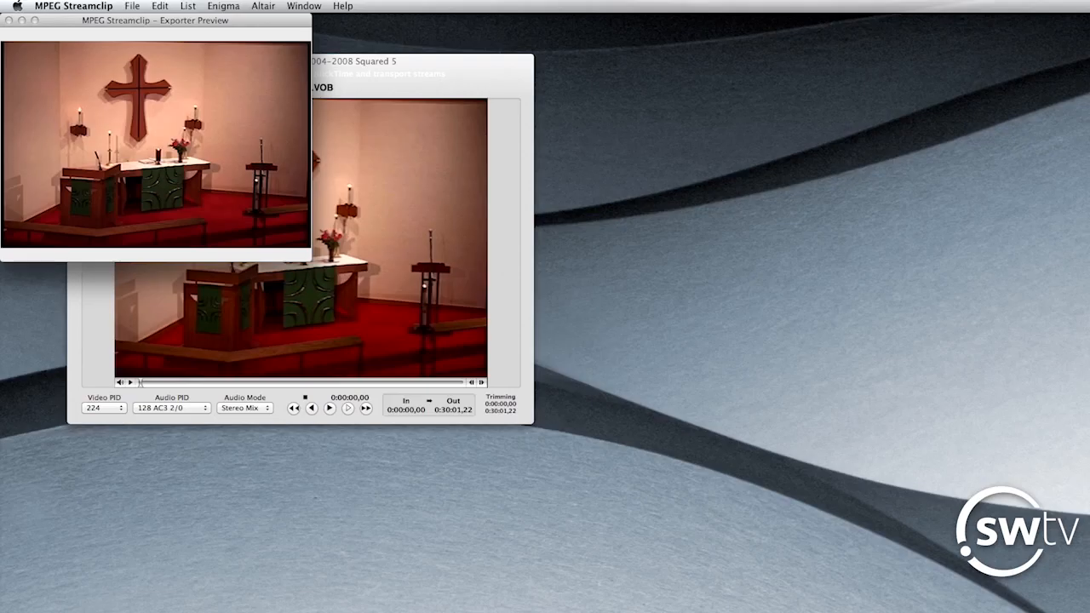
# Move the encoding progress window into the clear area beside the video
pyautogui.moveTo(1089, 136); pyautogui.dragTo(700, 290)
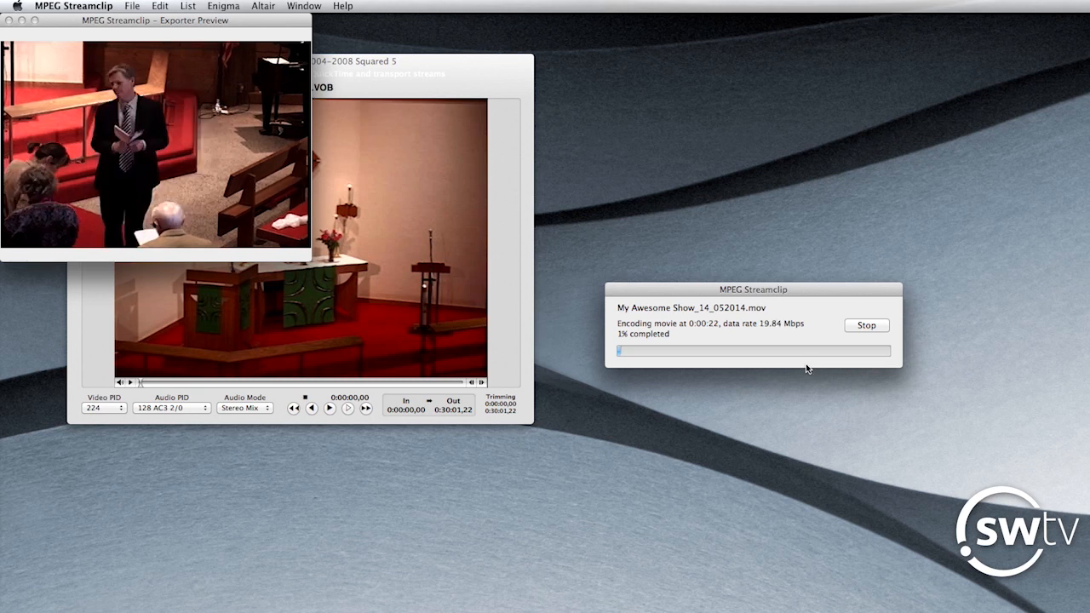
pyautogui.moveTo(733, 293); pyautogui.dragTo(720, 336)
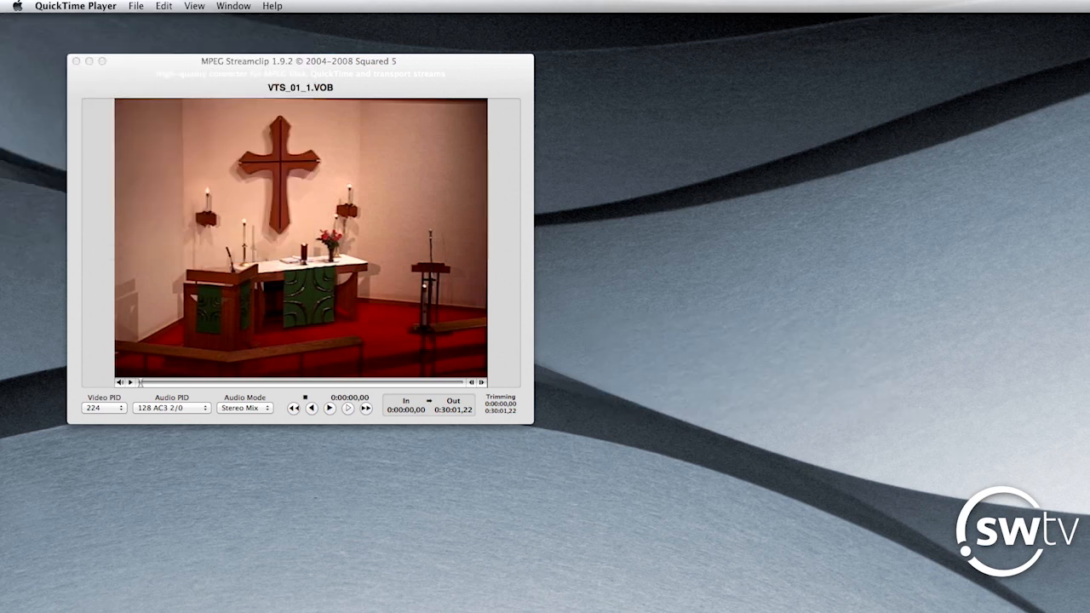
pyautogui.moveTo(1089, 404); pyautogui.dragTo(803, 315)
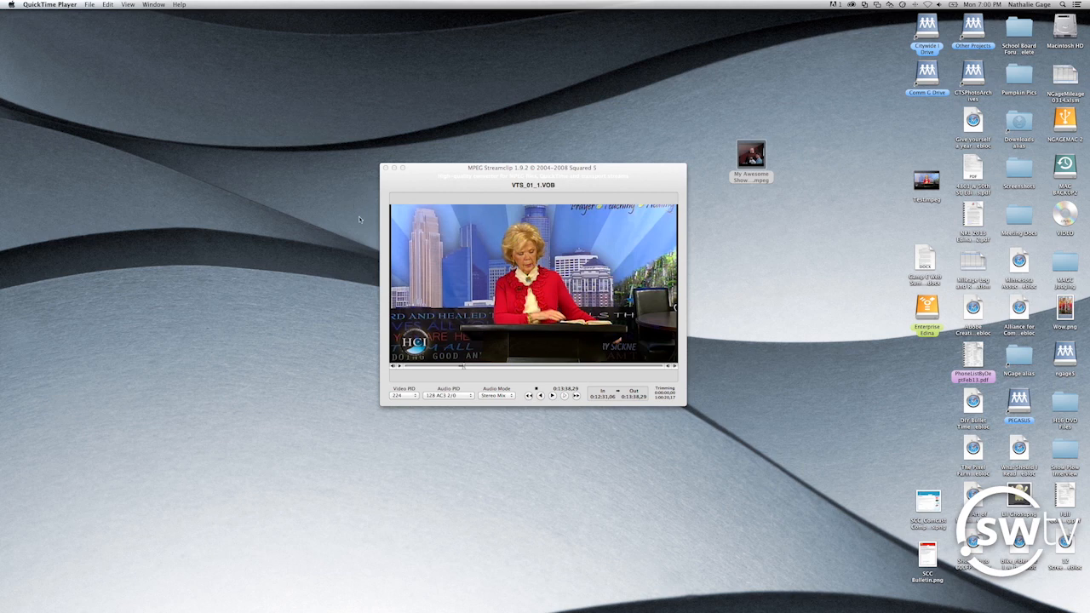
# Switch to MPEG Streamclip and move its player window to an empty part of the desktop
pyautogui.click(743, 157)
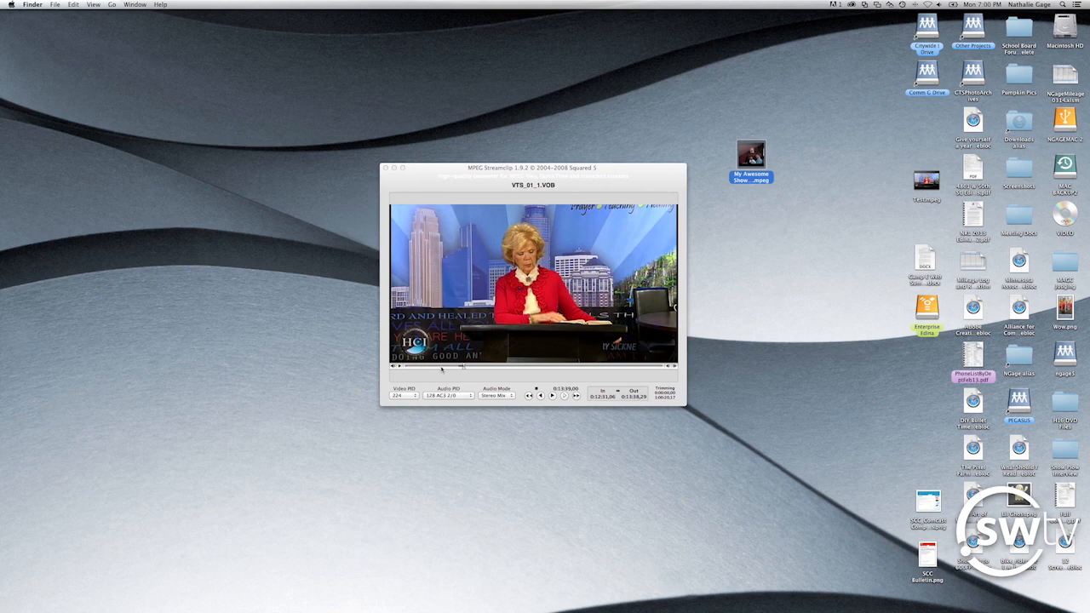
pyautogui.click(430, 366)
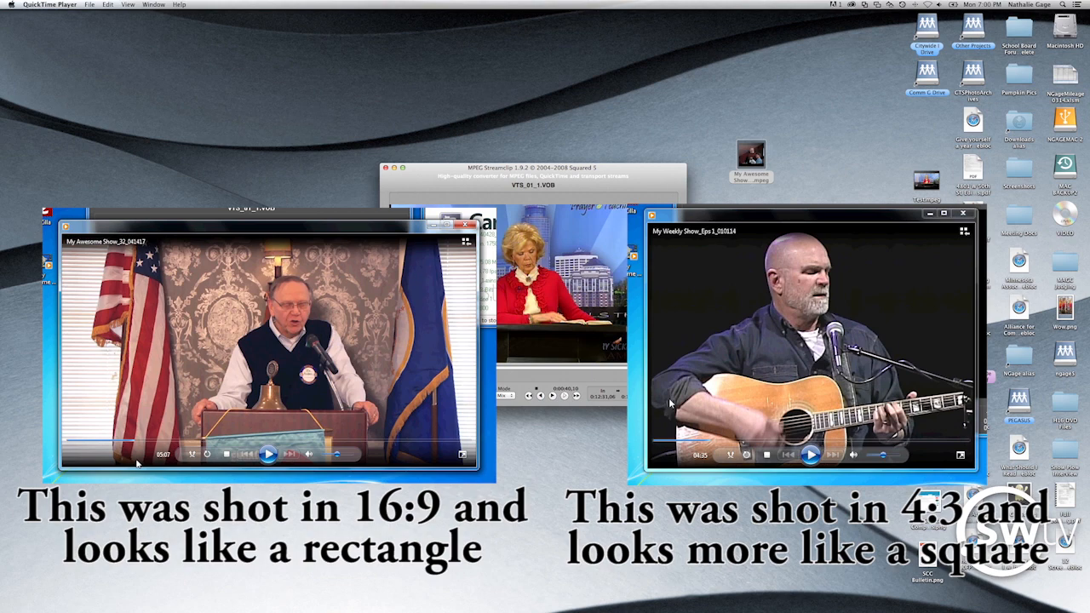
pyautogui.moveTo(441, 174); pyautogui.dragTo(259, 128)
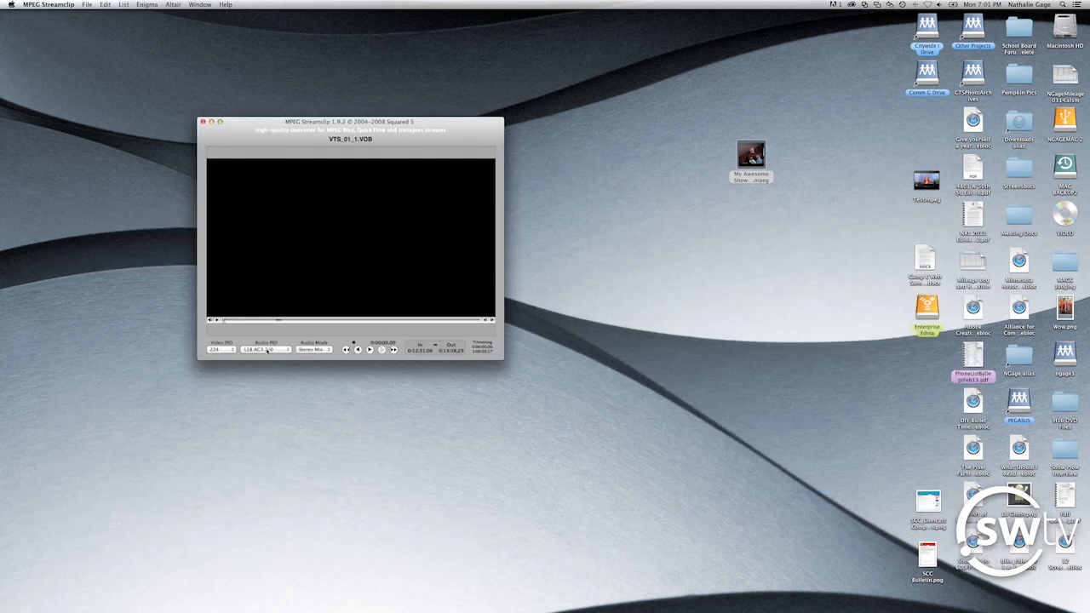
# Mark a section of the VTS_01_1.VOB video with the In point at 0:05:05,17 and the Out point at 0:06:26,11
pyautogui.click(229, 321)
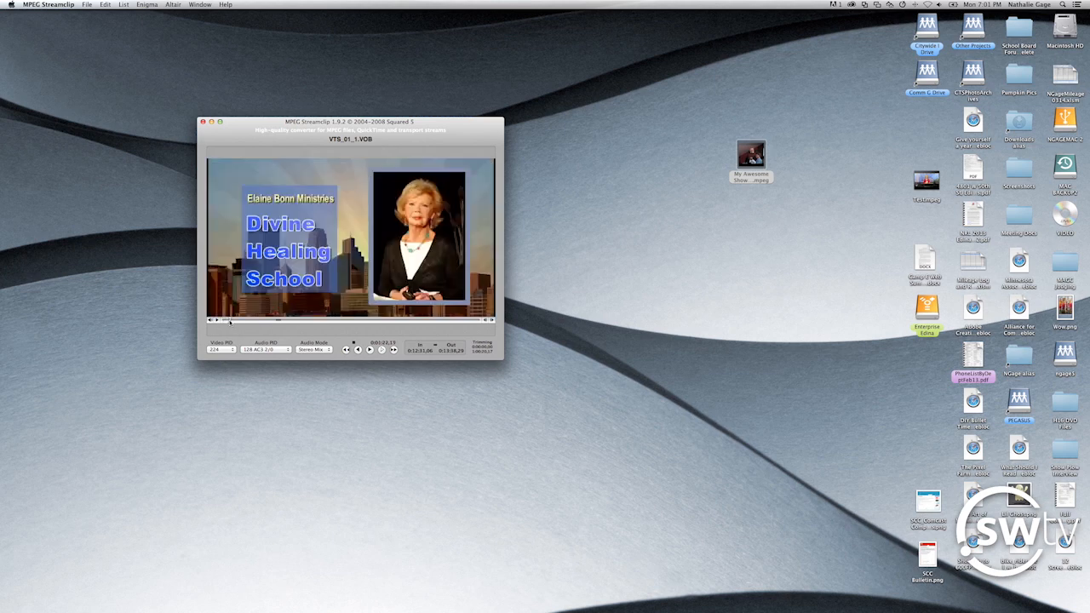
pyautogui.click(236, 322)
pyautogui.moveTo(238, 322); pyautogui.dragTo(251, 321)
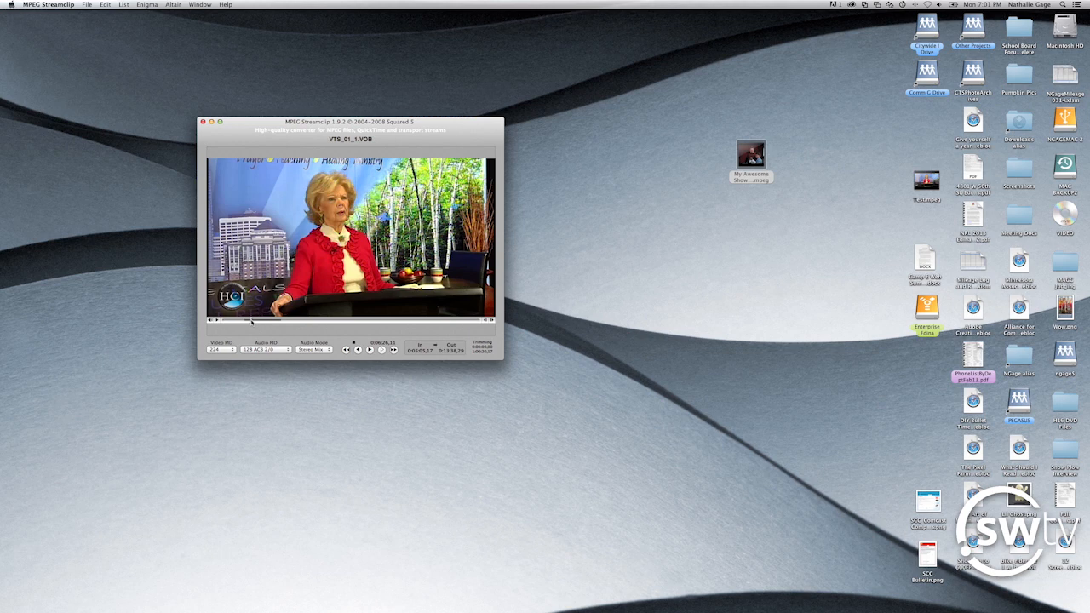
pyautogui.press('super+o')
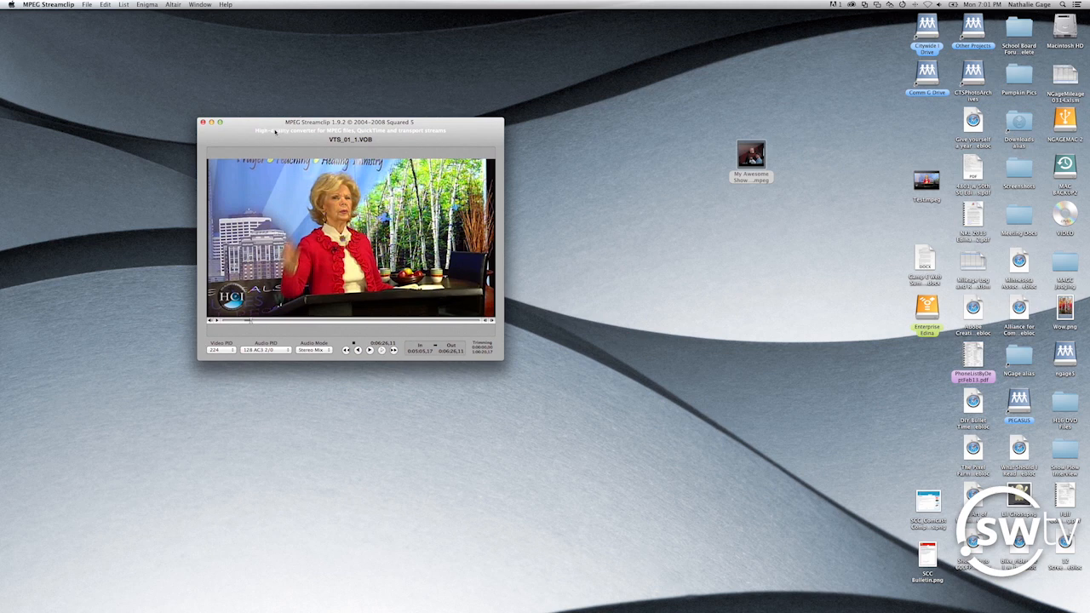
# Start a QuickTime export of the marked VTS_01_1.VOB section and set compression to H.264 at 100% quality
pyautogui.moveTo(298, 128)
pyautogui.mouseDown()
pyautogui.moveTo(294, 149)
pyautogui.moveTo(303, 135)
pyautogui.moveTo(332, 151)
pyautogui.moveTo(291, 185)
pyautogui.moveTo(300, 141)
pyautogui.mouseUp()
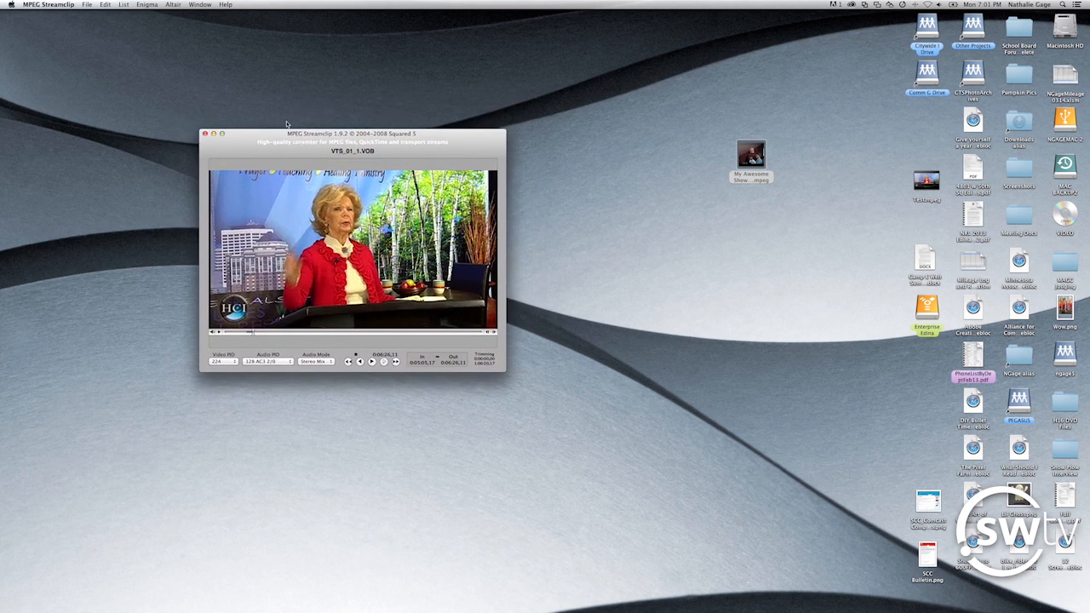
pyautogui.click(86, 5)
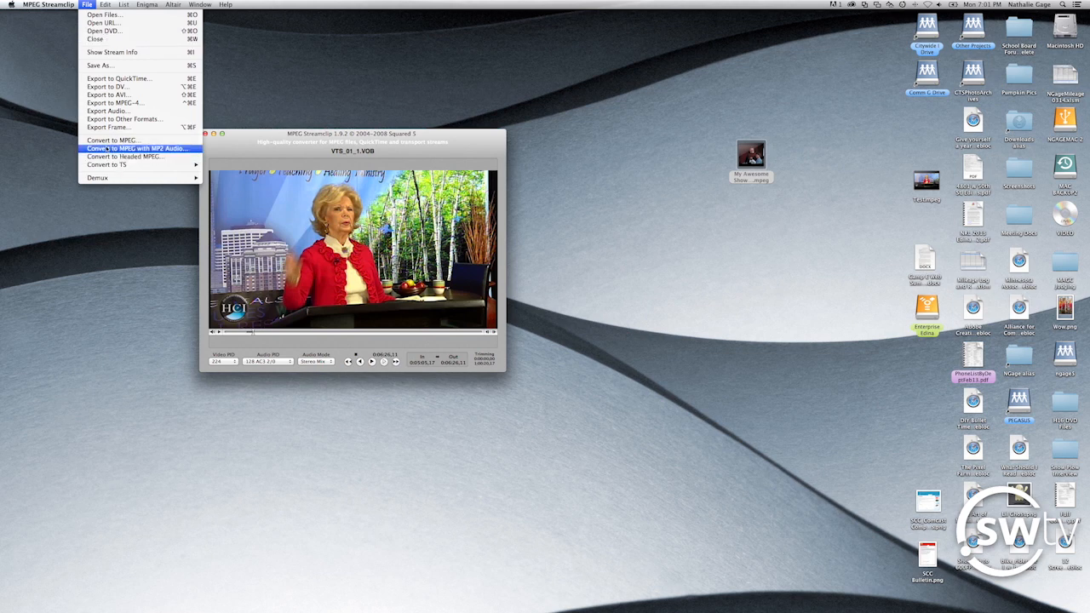
pyautogui.click(136, 79)
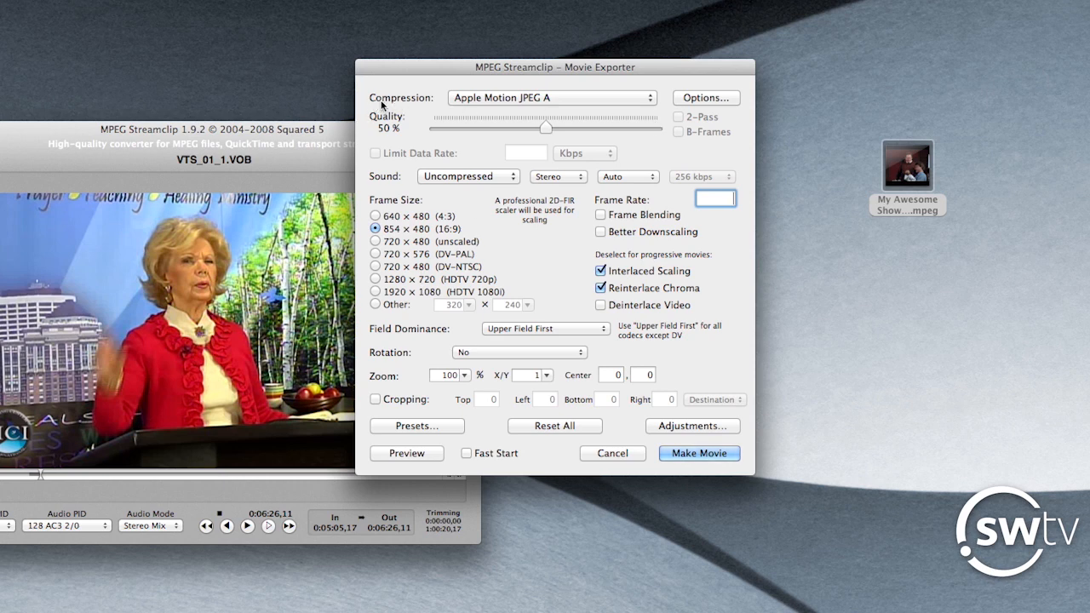
pyautogui.click(651, 102)
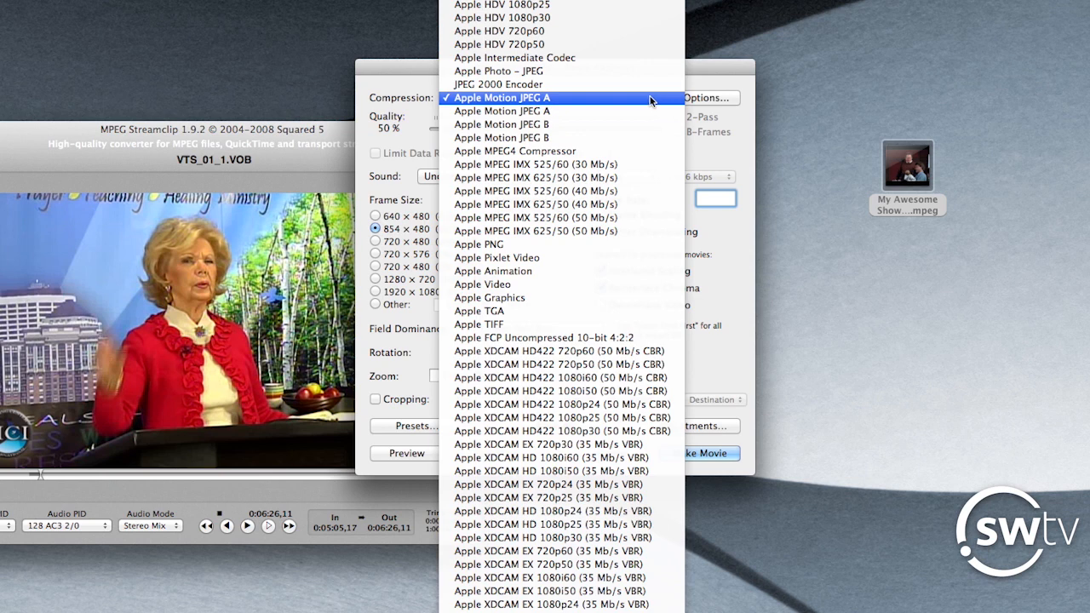
pyautogui.scroll(6, 651, 101)
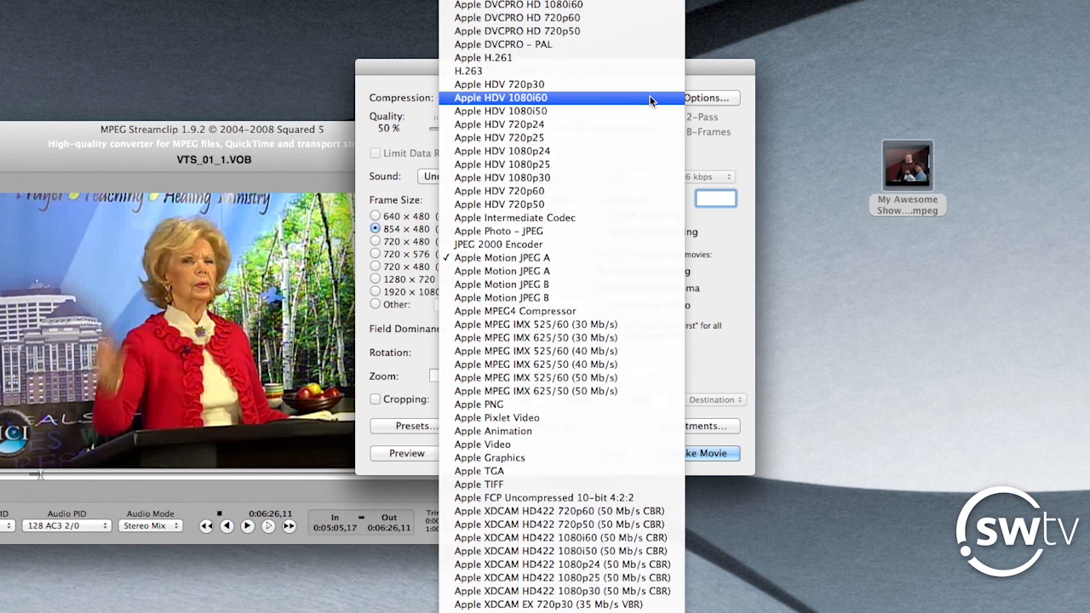
pyautogui.scroll(4, 651, 101)
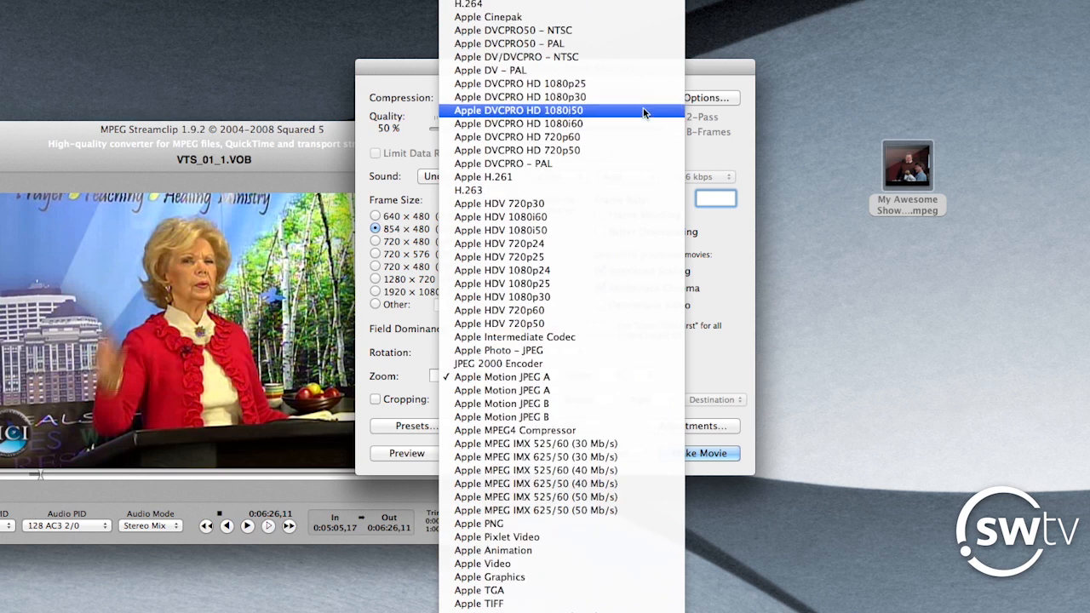
pyautogui.click(479, 9)
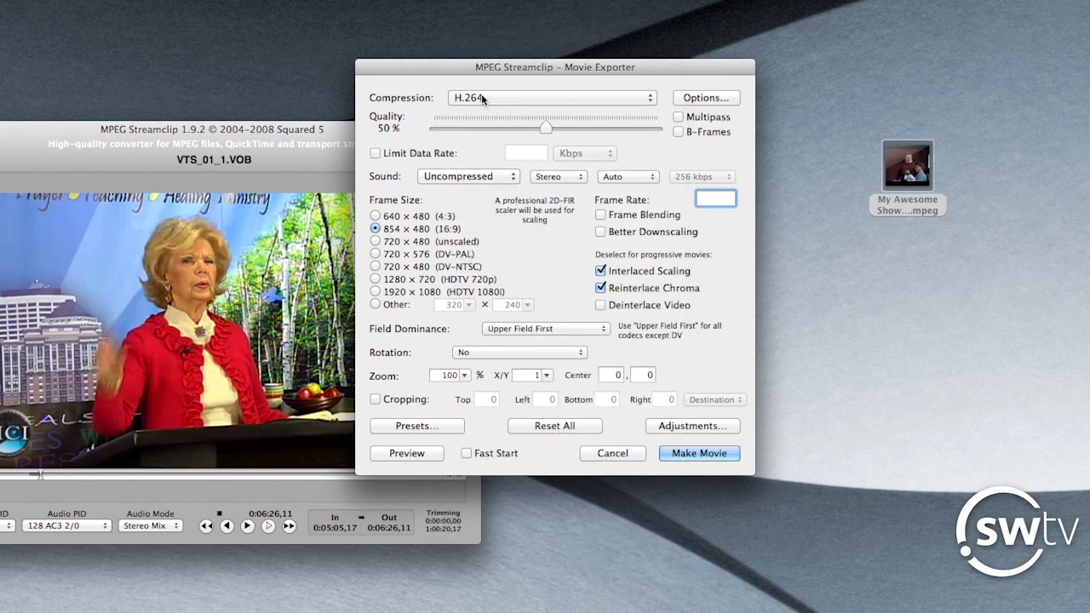
pyautogui.moveTo(545, 127); pyautogui.dragTo(670, 135)
# Set the export sound format to MPEG-4 AAC with a bit rate of 192 kbps
pyautogui.click(510, 178)
pyautogui.click(510, 178)
pyautogui.click(509, 178)
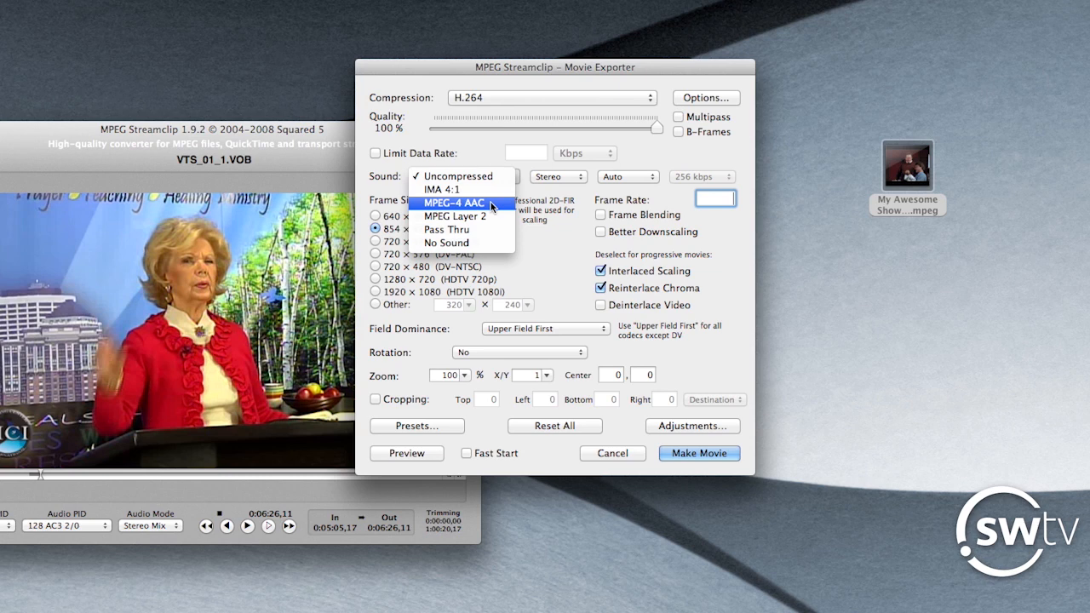
pyautogui.click(492, 204)
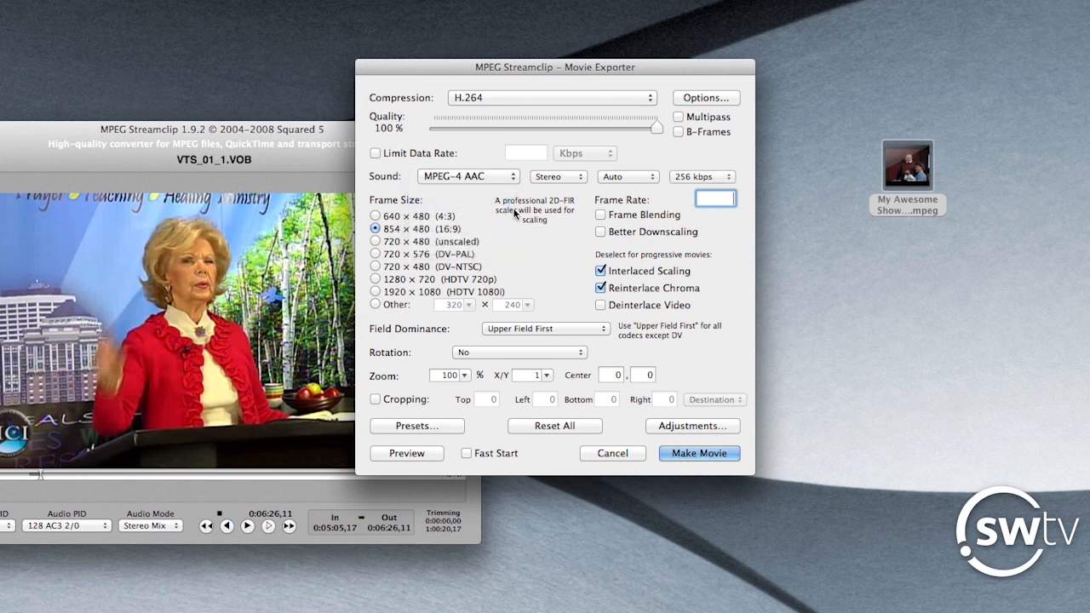
pyautogui.click(727, 180)
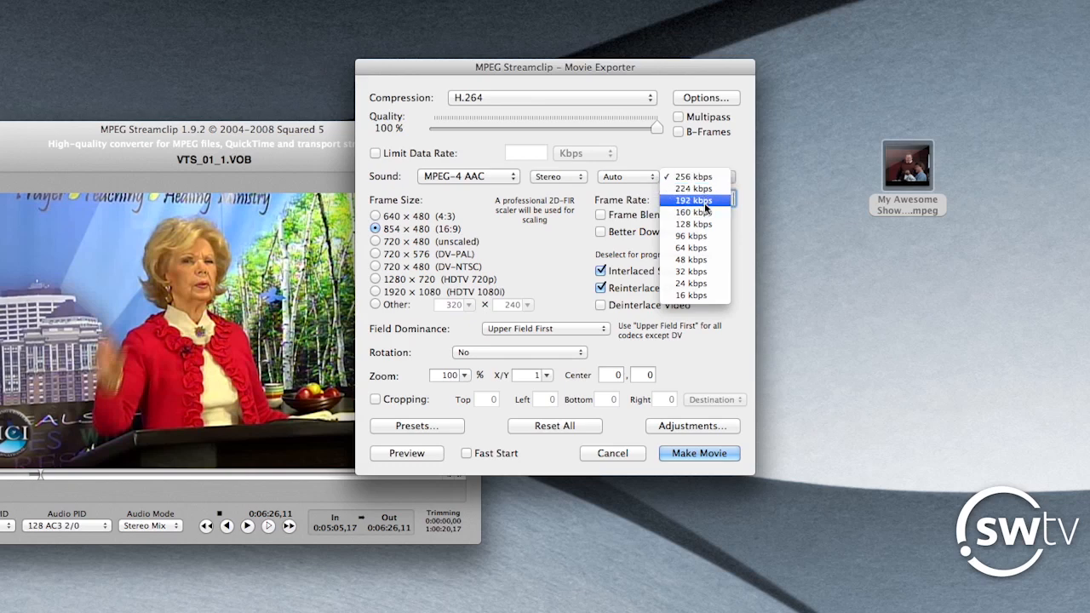
pyautogui.click(703, 200)
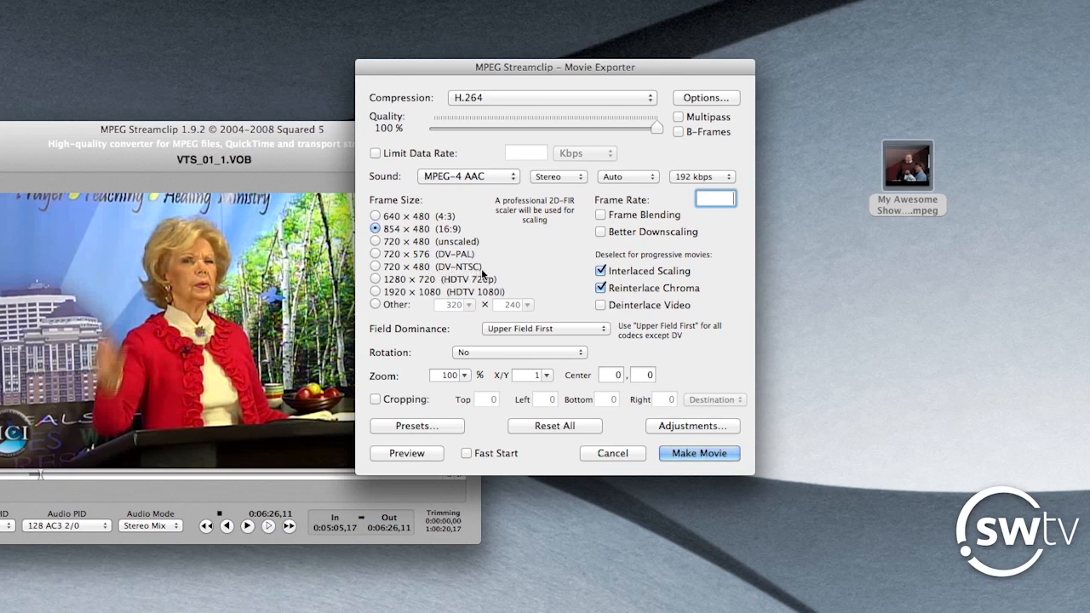
# Set the frame size to 720 × 480 (DV-NTSC) and the zoom X/Y ratio to 1.333
pyautogui.click(374, 267)
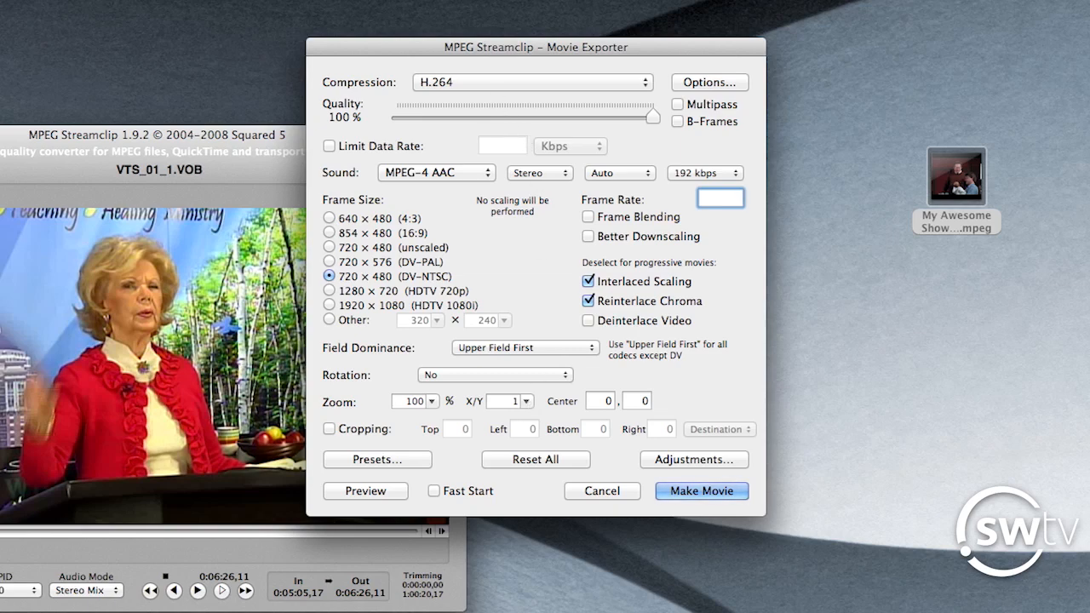
pyautogui.moveTo(505, 48); pyautogui.dragTo(654, 90)
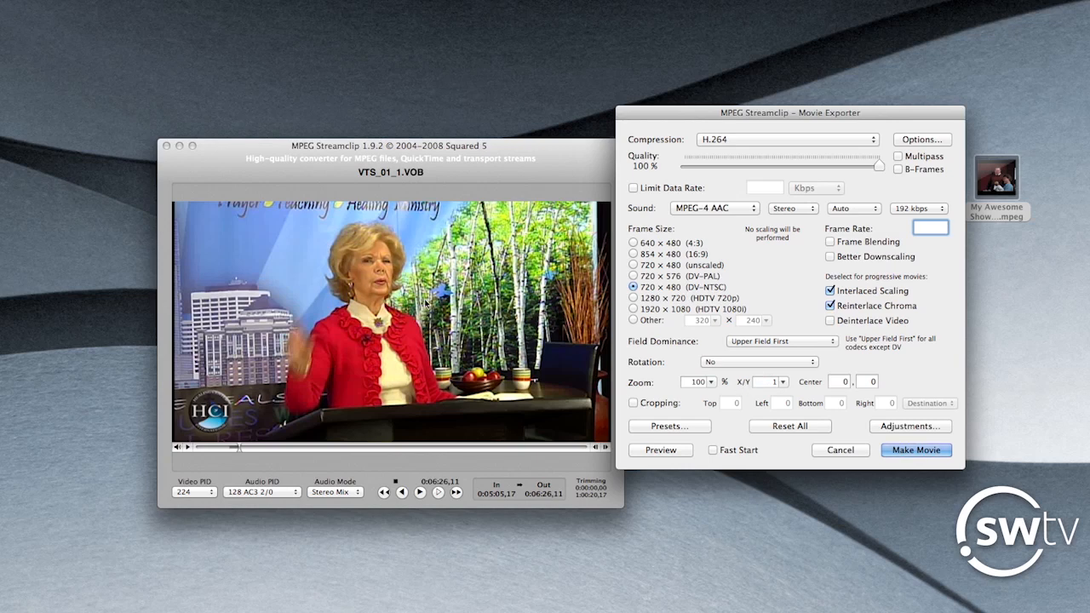
pyautogui.click(783, 383)
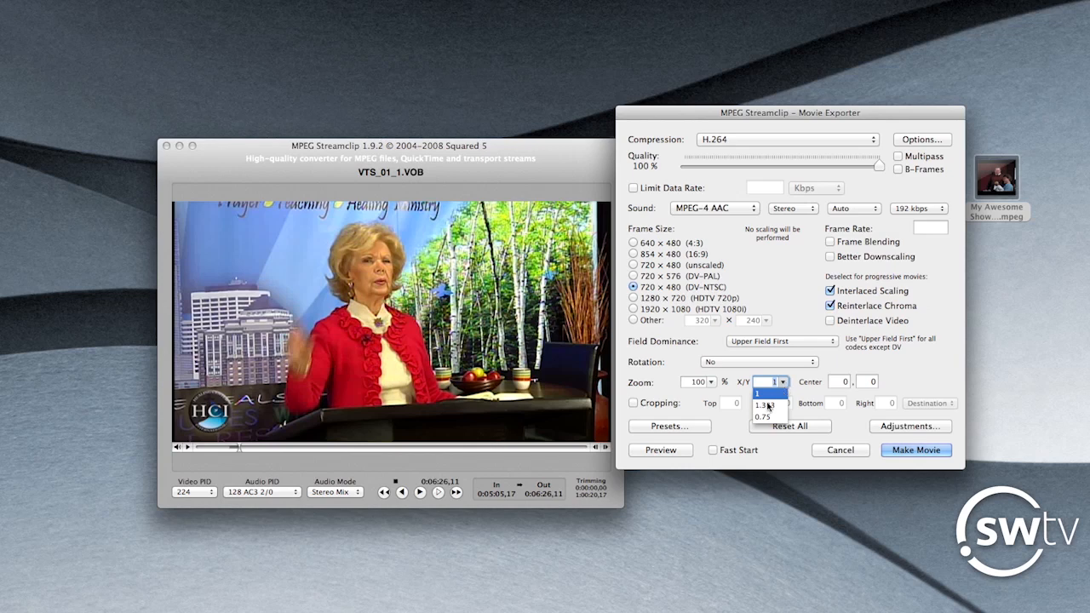
pyautogui.click(765, 405)
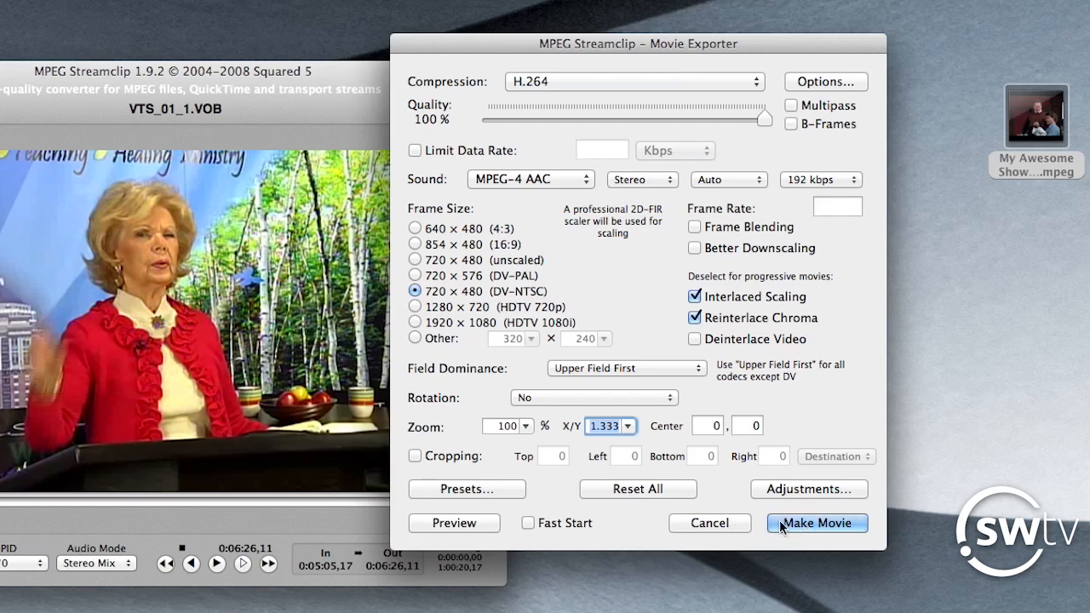
# Make the movie and save it on the Desktop as Test.mov
pyautogui.click(801, 522)
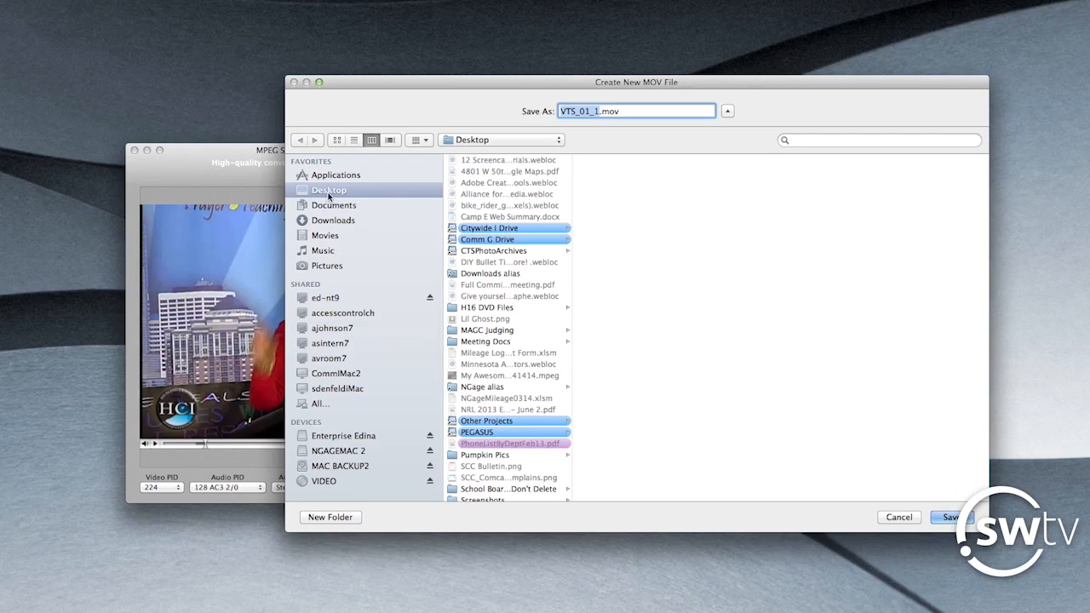
pyautogui.write('Test')
pyautogui.press('Return')
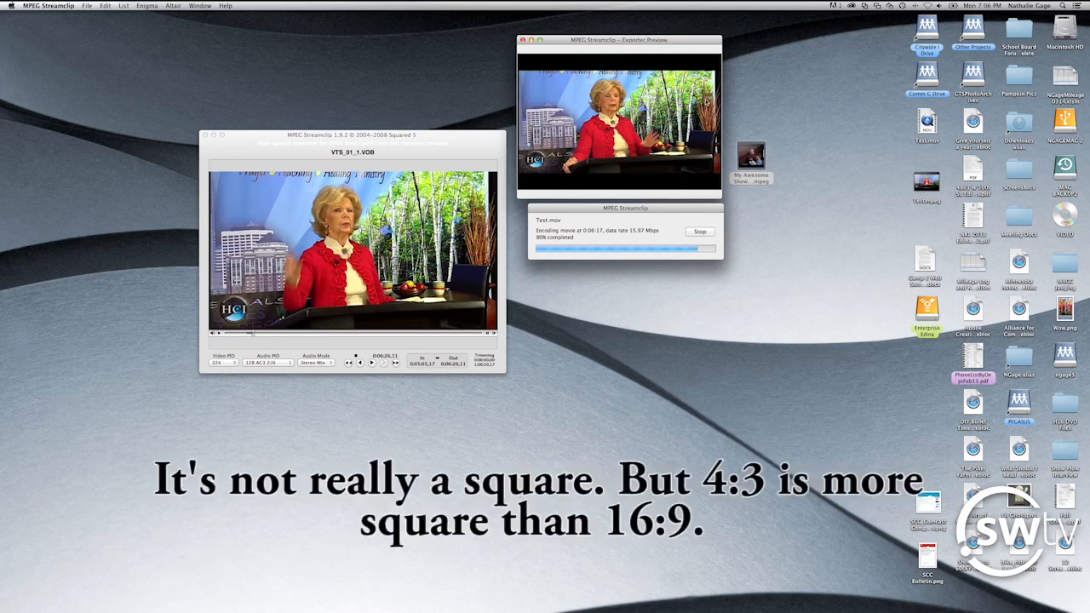
# Preview the exported Test.mov from the desktop with Quick Look, and close the preview
pyautogui.click(927, 138)
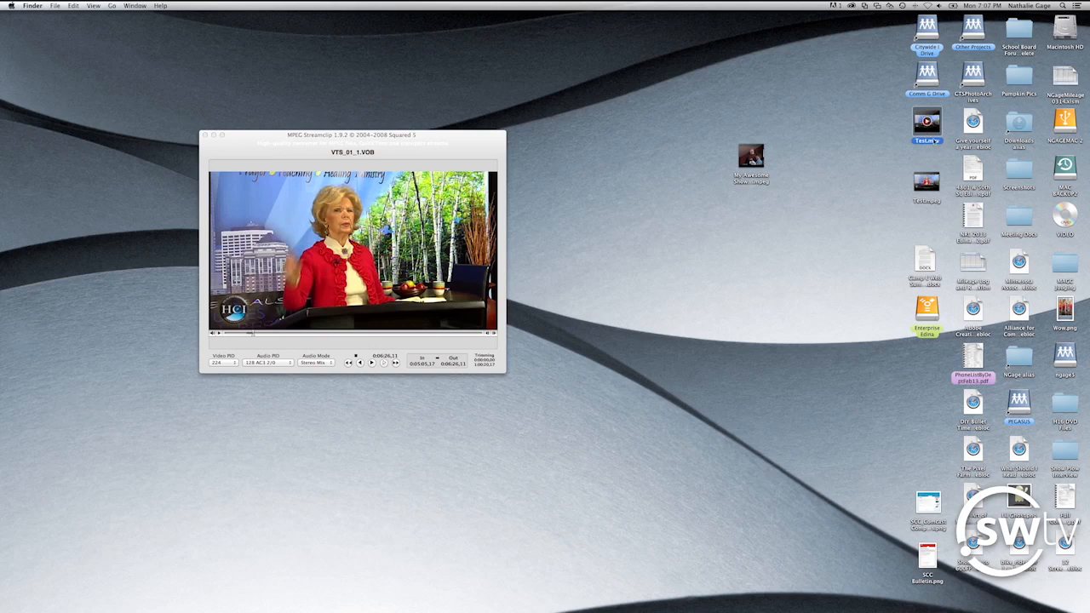
pyautogui.click(928, 124)
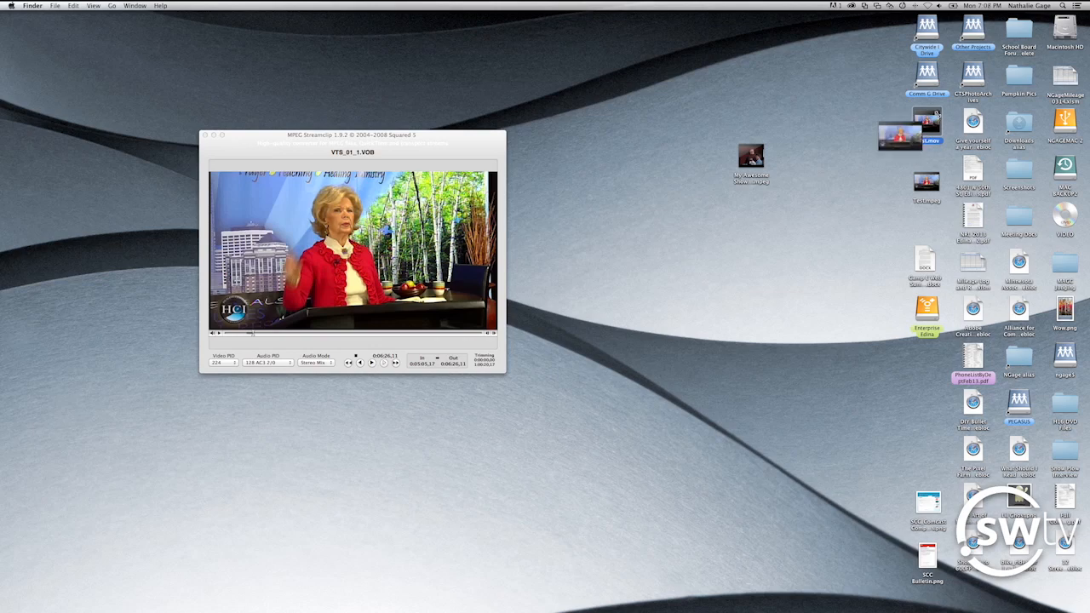
pyautogui.press('space')
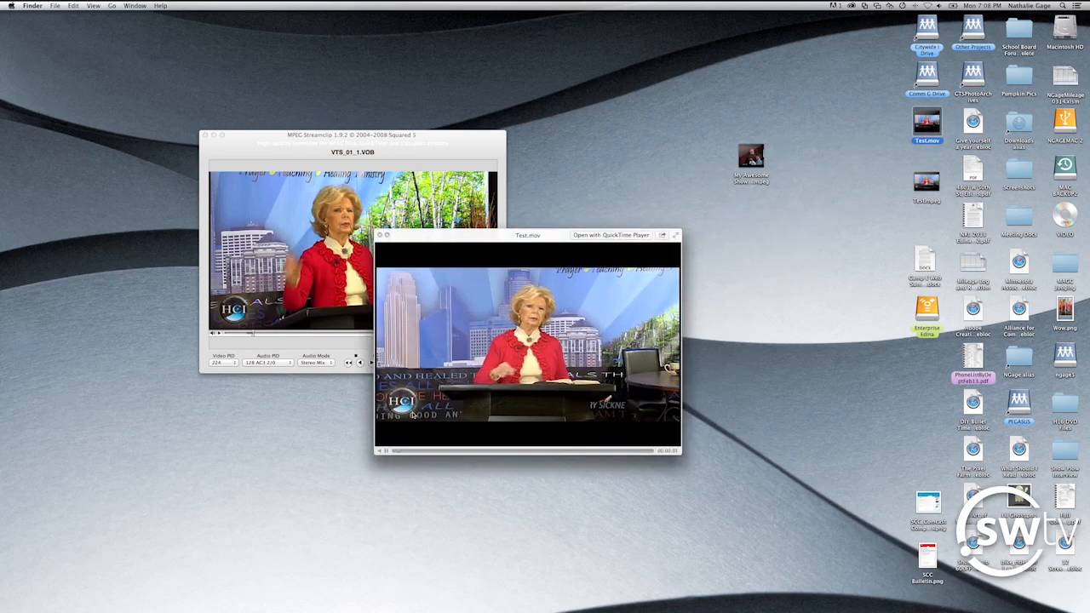
pyautogui.press('space')
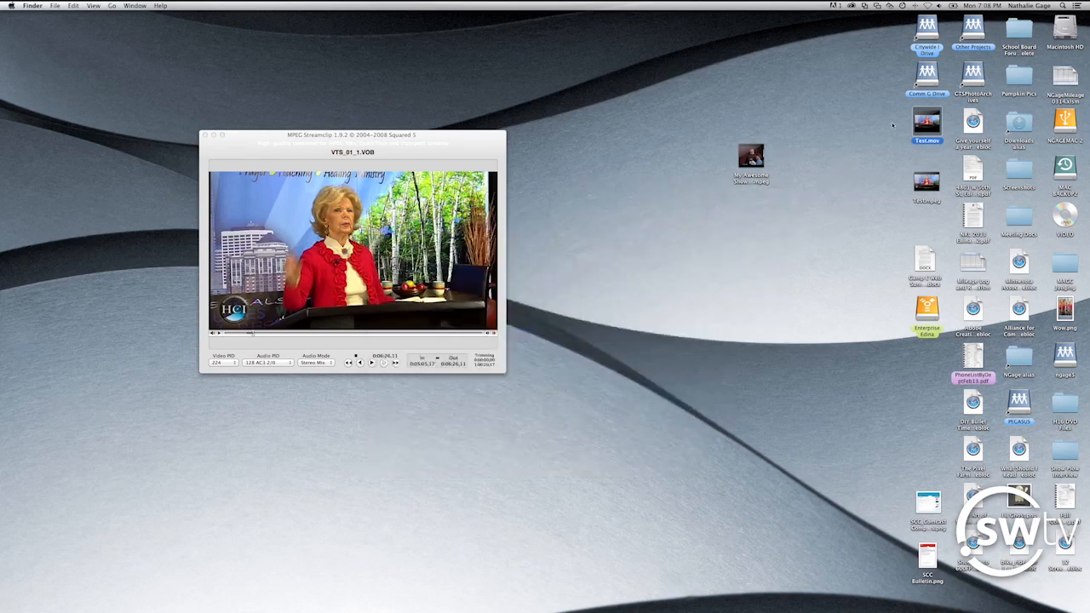
pyautogui.moveTo(939, 113)
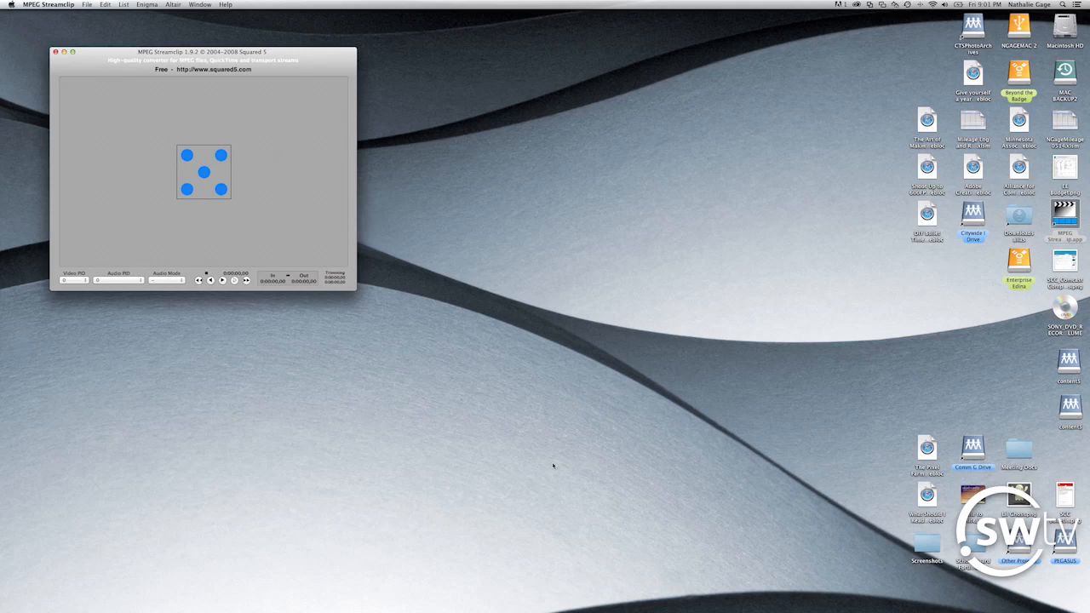
# Load the SONY_DVD_RECORDER disc from the device list as the DVD source in MPEG Streamclip
pyautogui.click(87, 4)
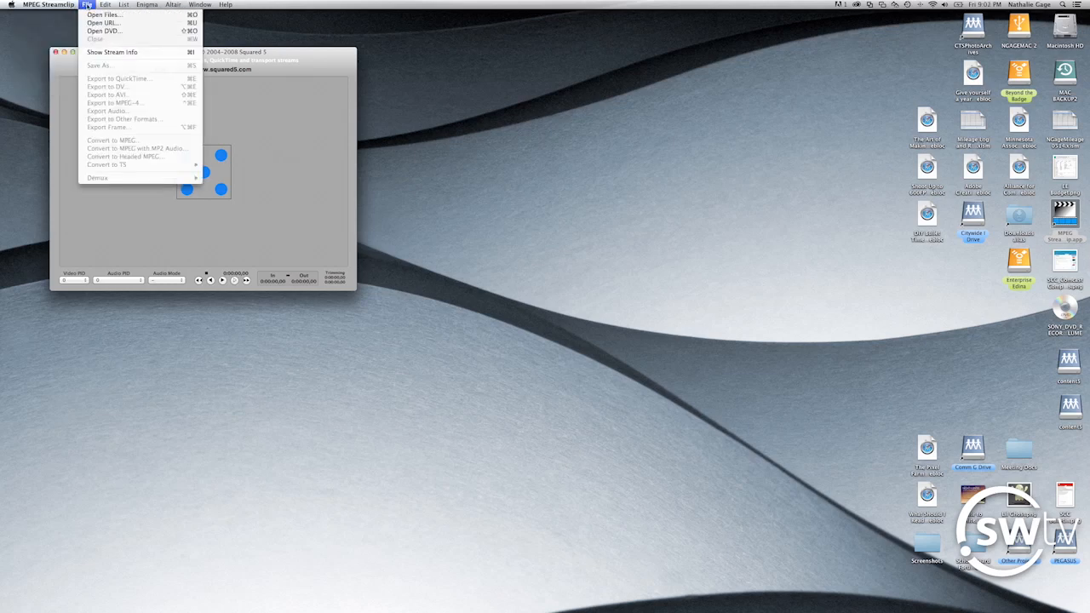
pyautogui.click(102, 31)
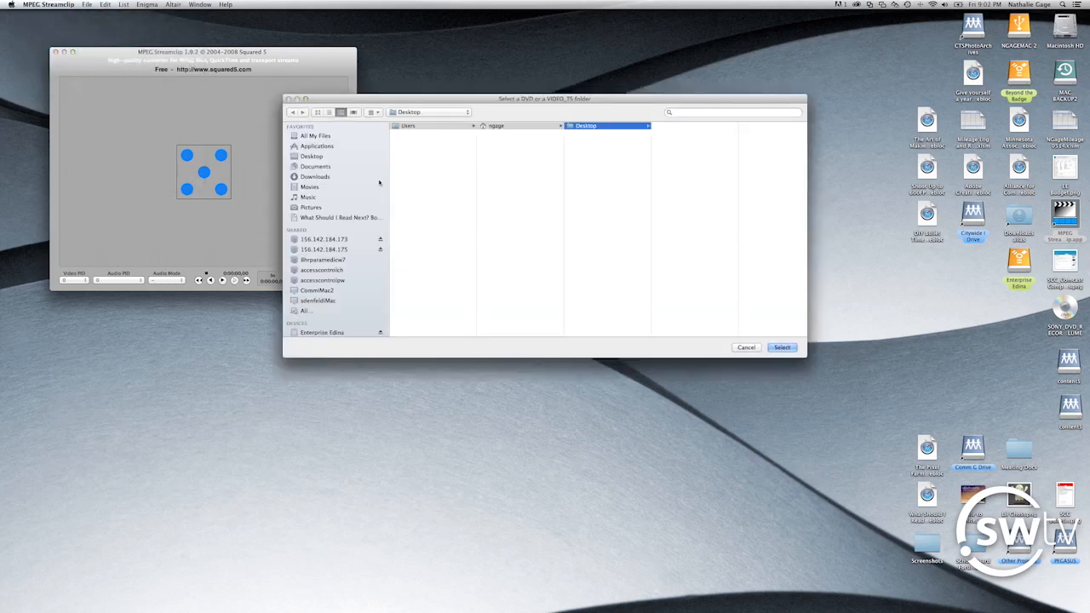
pyautogui.scroll(-5, 340, 246)
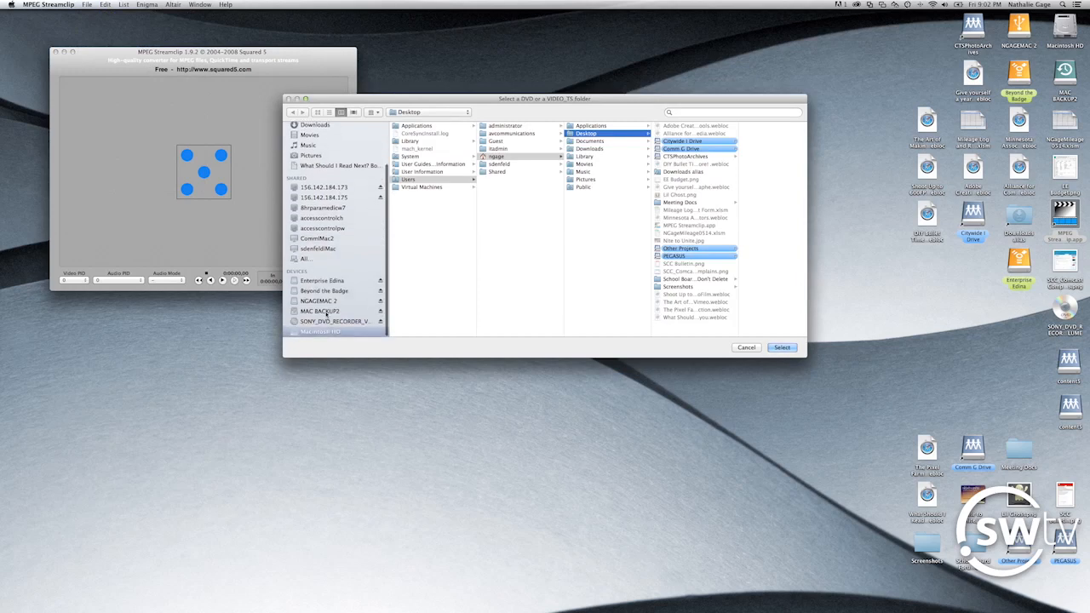
pyautogui.click(323, 319)
pyautogui.click(783, 348)
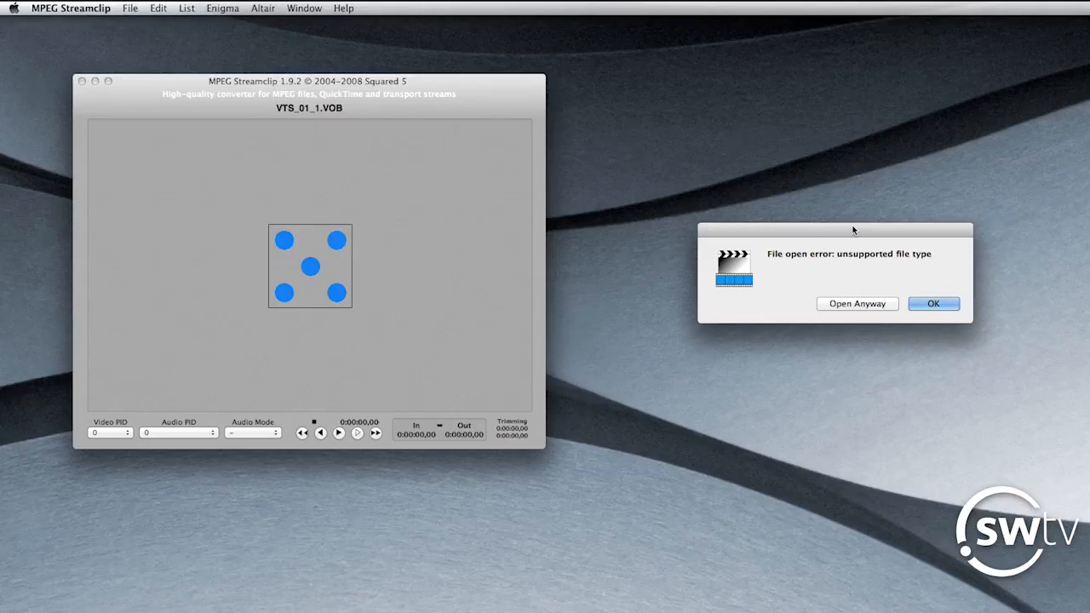
# Move the file open error alert closer to the player window and choose to open VTS_01_1.VOB anyway
pyautogui.moveTo(556, 148); pyautogui.dragTo(418, 140)
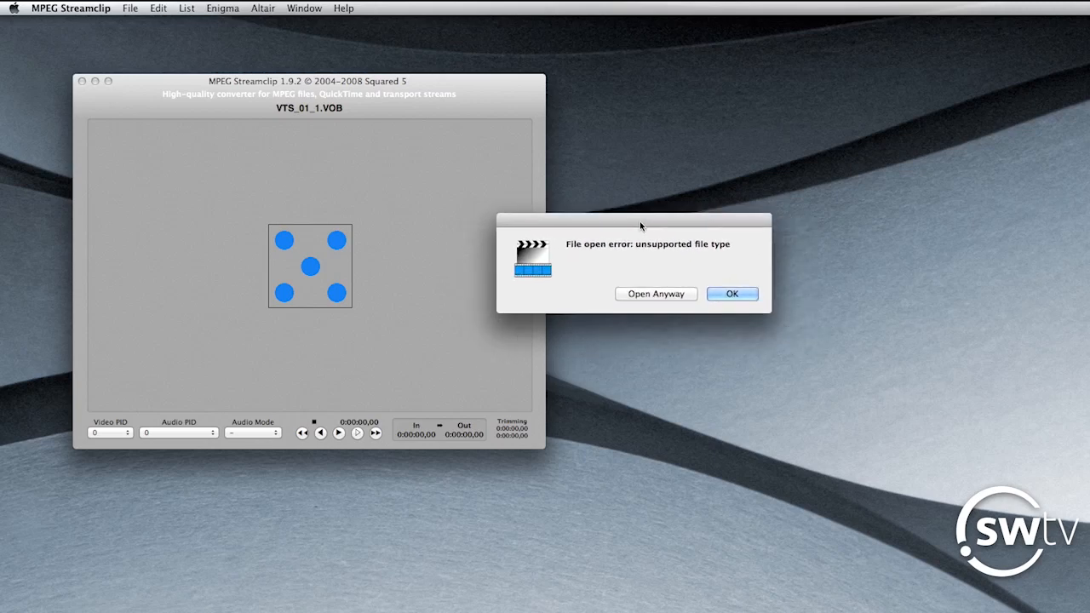
pyautogui.moveTo(638, 218); pyautogui.dragTo(622, 224)
pyautogui.click(632, 296)
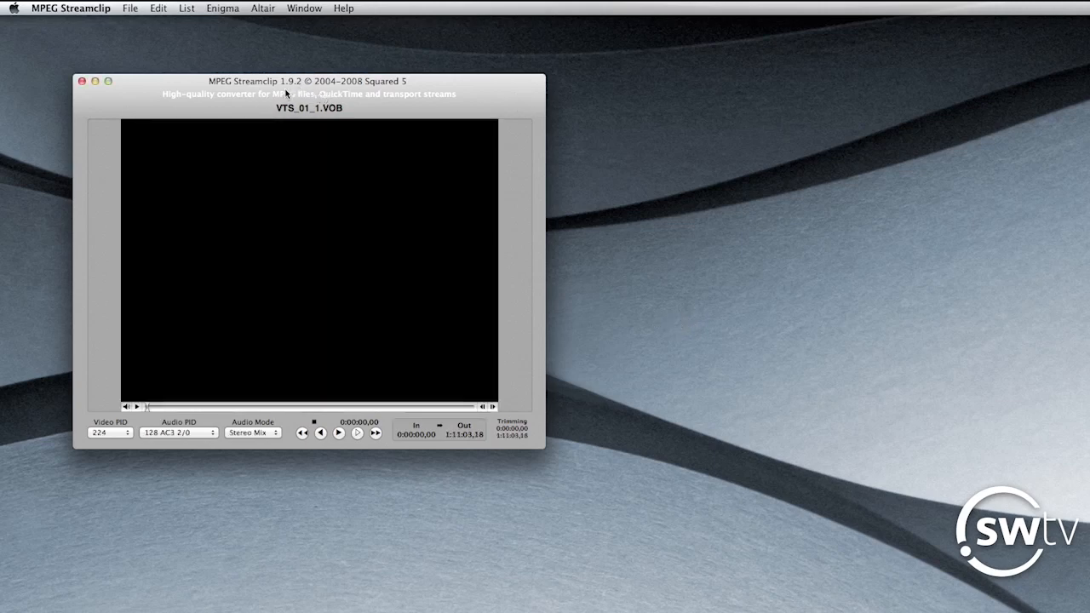
pyautogui.click(131, 9)
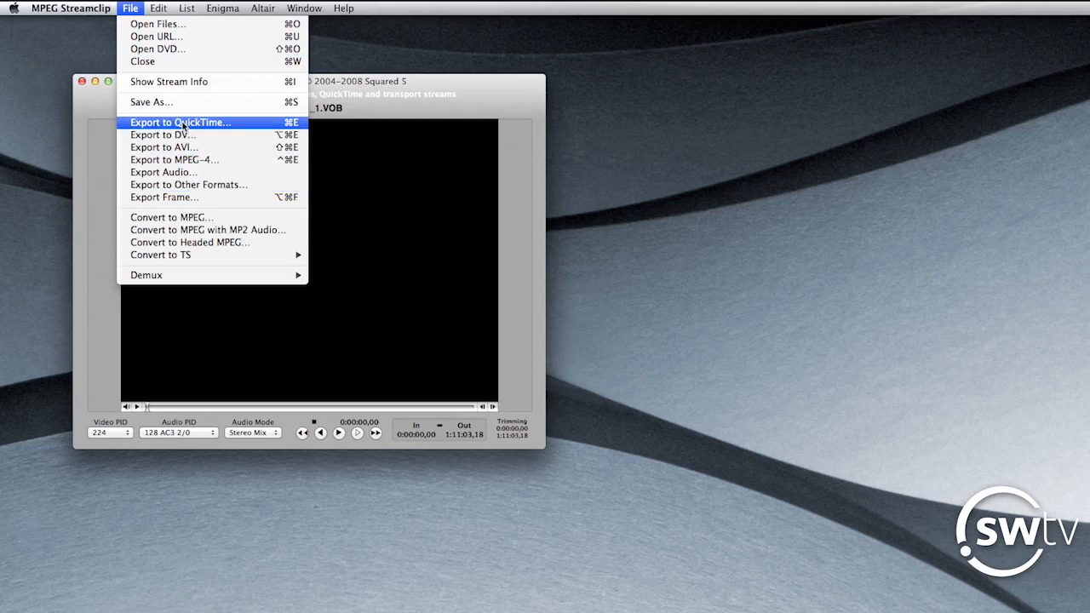
pyautogui.click(422, 90)
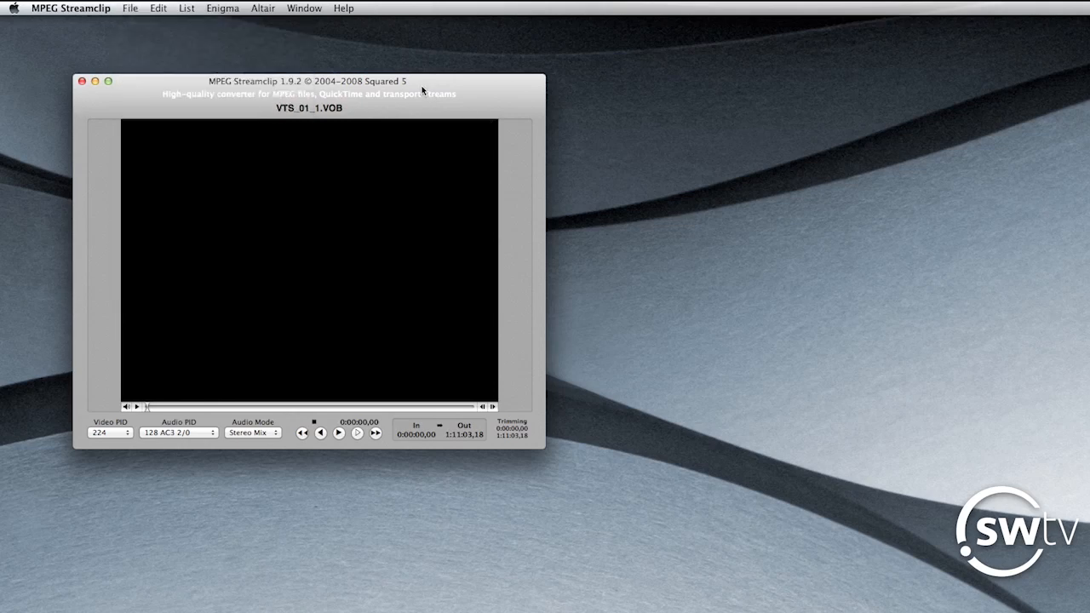